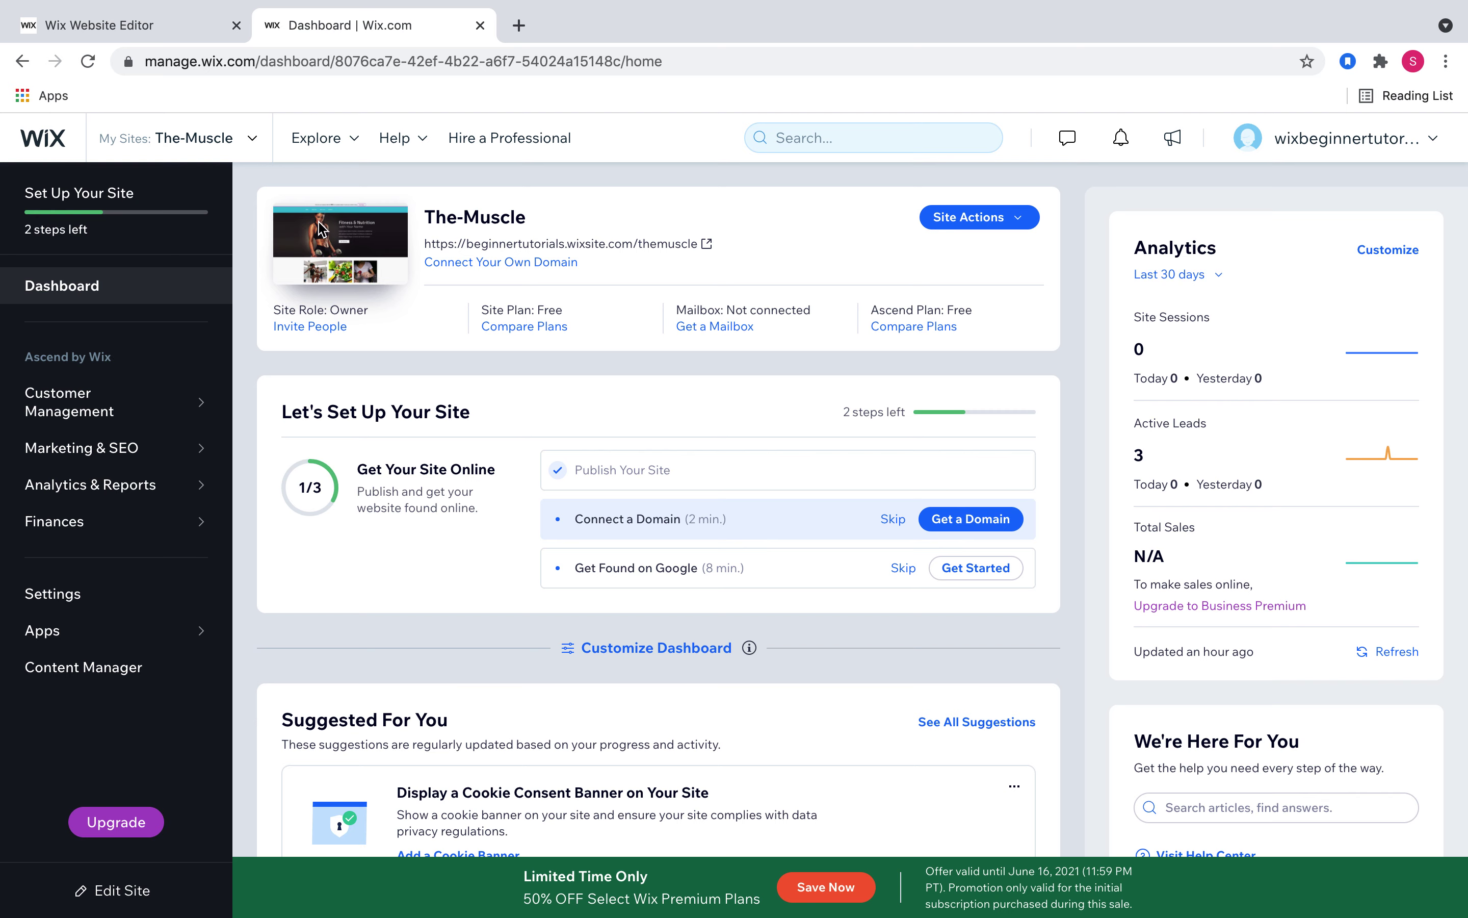
Look over the dashboard of The-Muscle site and open the account menu.
{"action": "scroll", "coordinate": [453, 372], "scroll_direction": "down", "scroll_amount": 1}
{"action": "scroll", "coordinate": [459, 360], "scroll_direction": "up", "scroll_amount": 1}
{"action": "left_click", "coordinate": [1437, 146]}
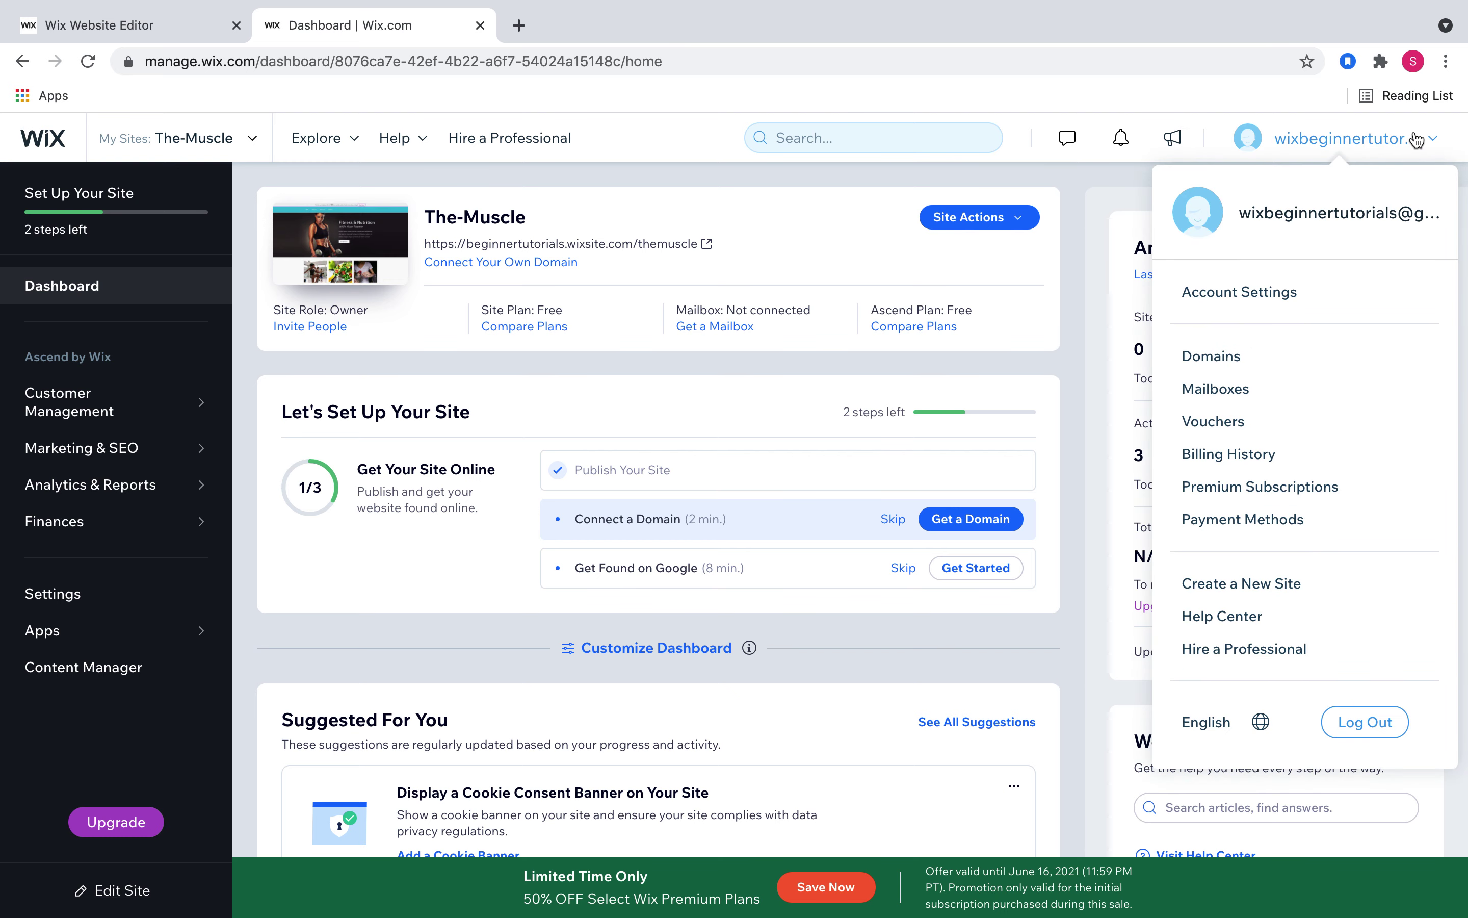
Open the site's custom domain setup and view the search for buying a new domain name.
{"action": "left_click", "coordinate": [461, 268]}
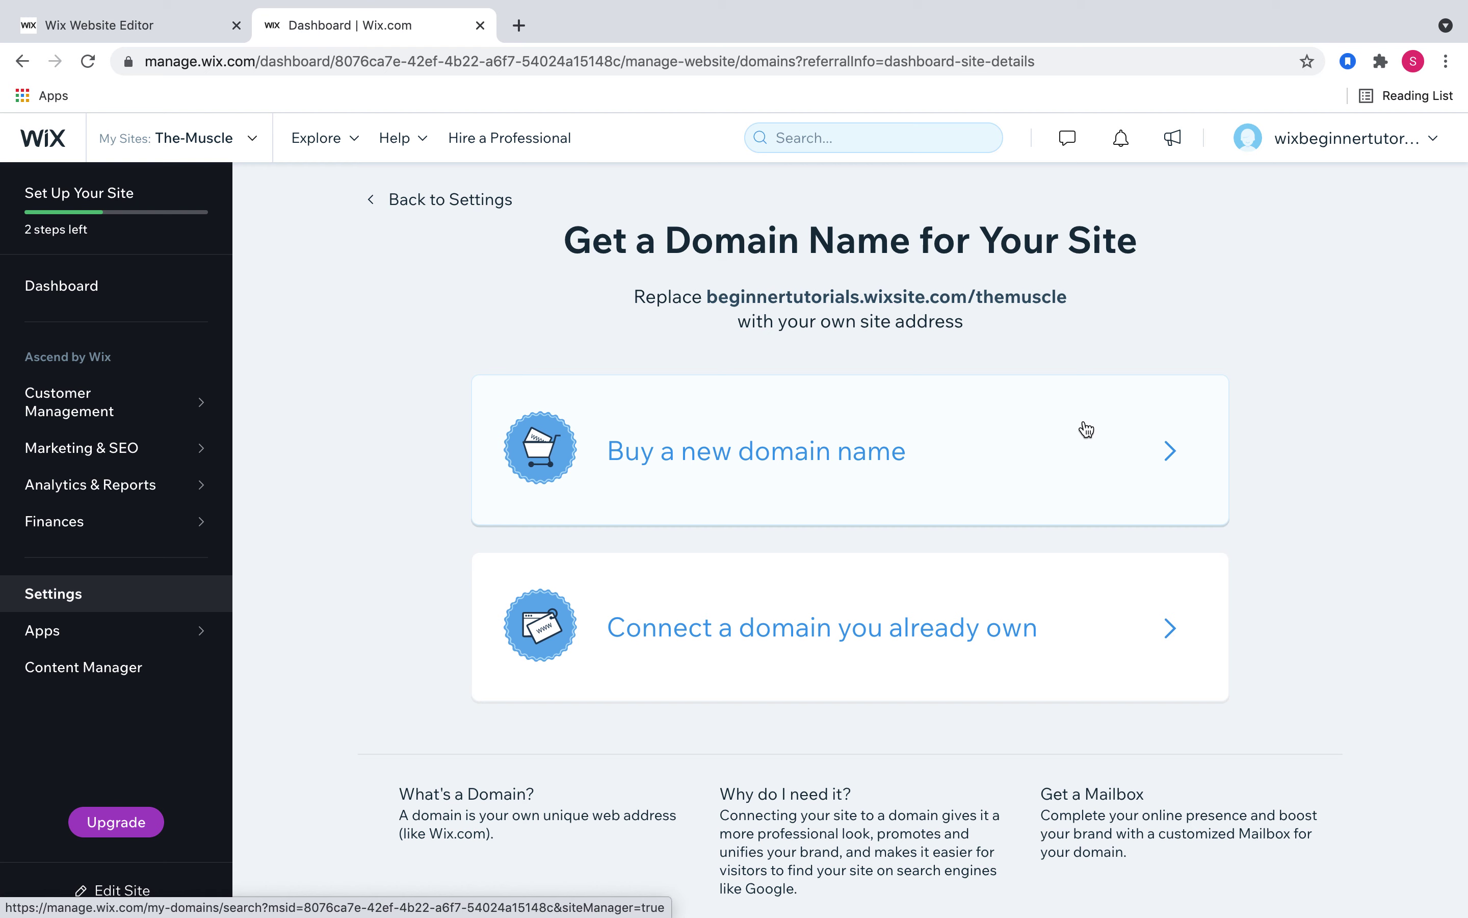
{"action": "left_click", "coordinate": [1066, 461]}
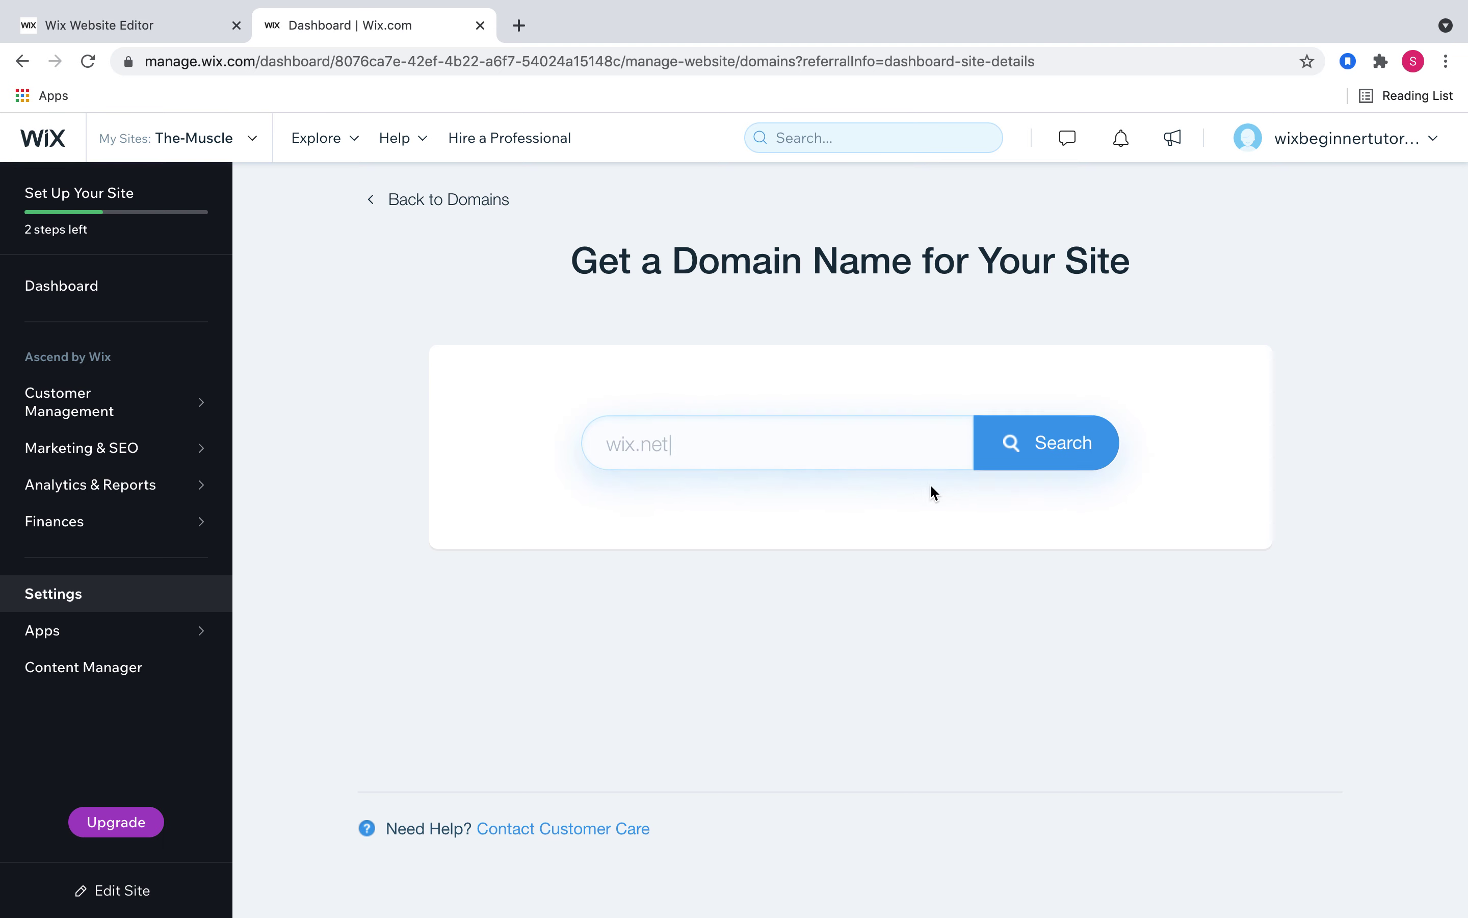
{"action": "left_click", "coordinate": [616, 447]}
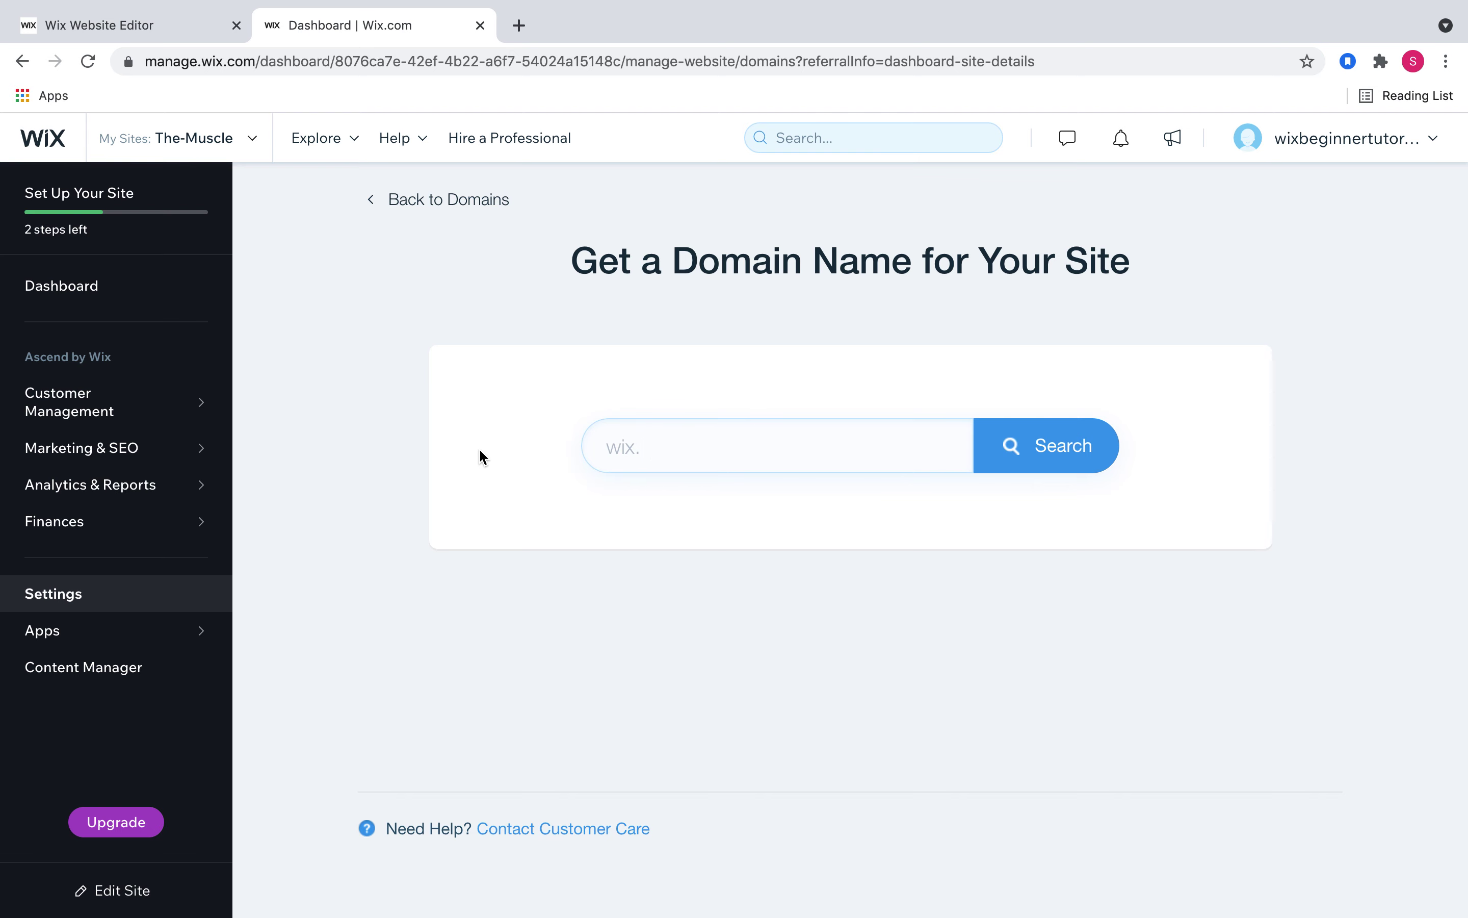
Go back to the domain options, choose to connect an already owned domain, and open the Premium upgrade offer.
{"action": "left_click", "coordinate": [24, 63]}
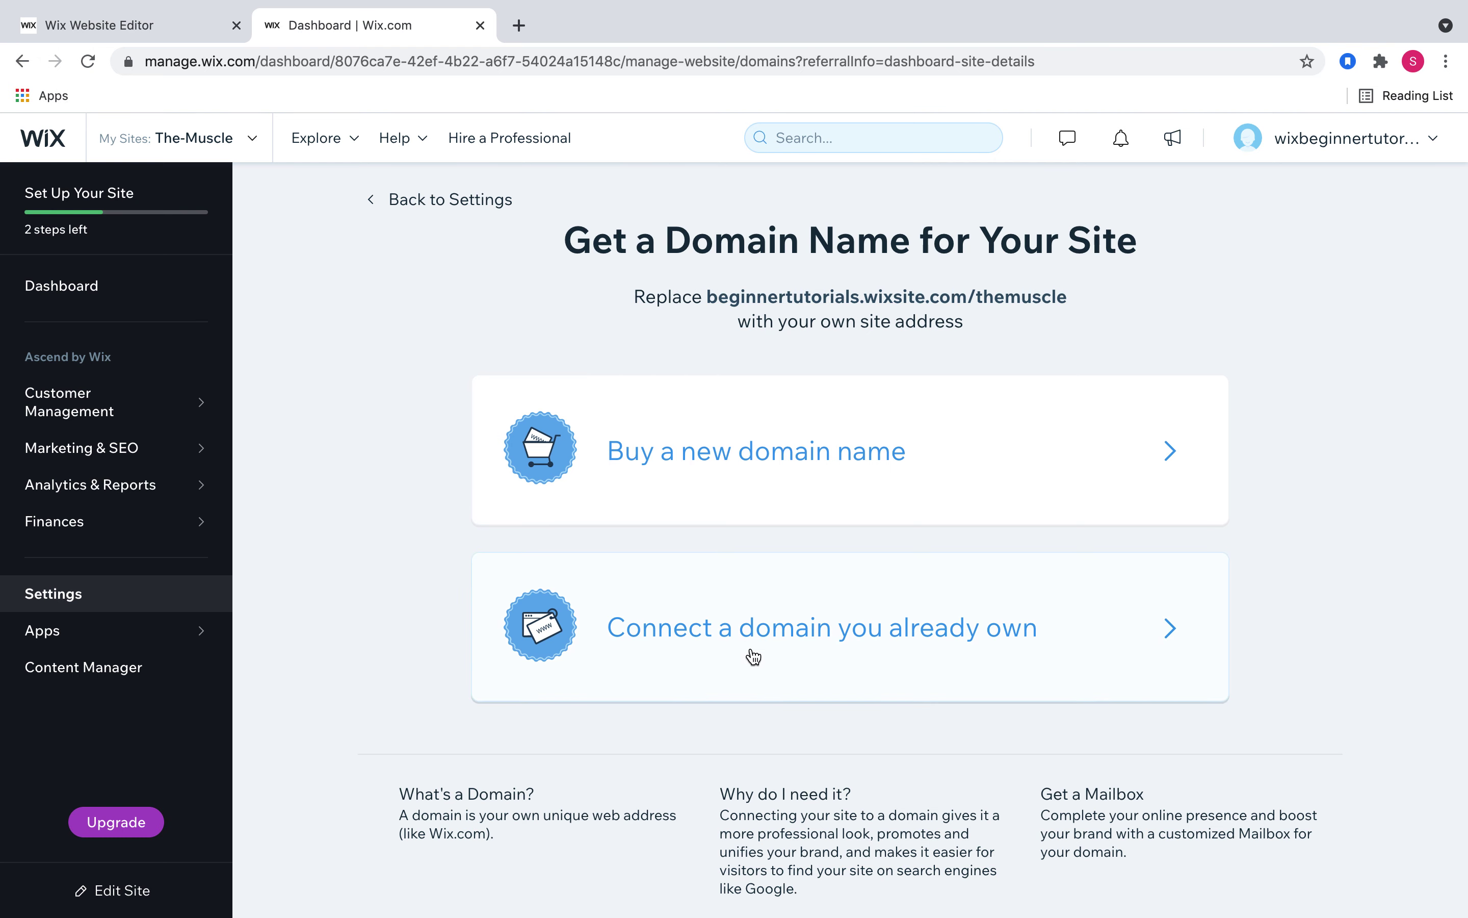
{"action": "left_click", "coordinate": [1017, 640]}
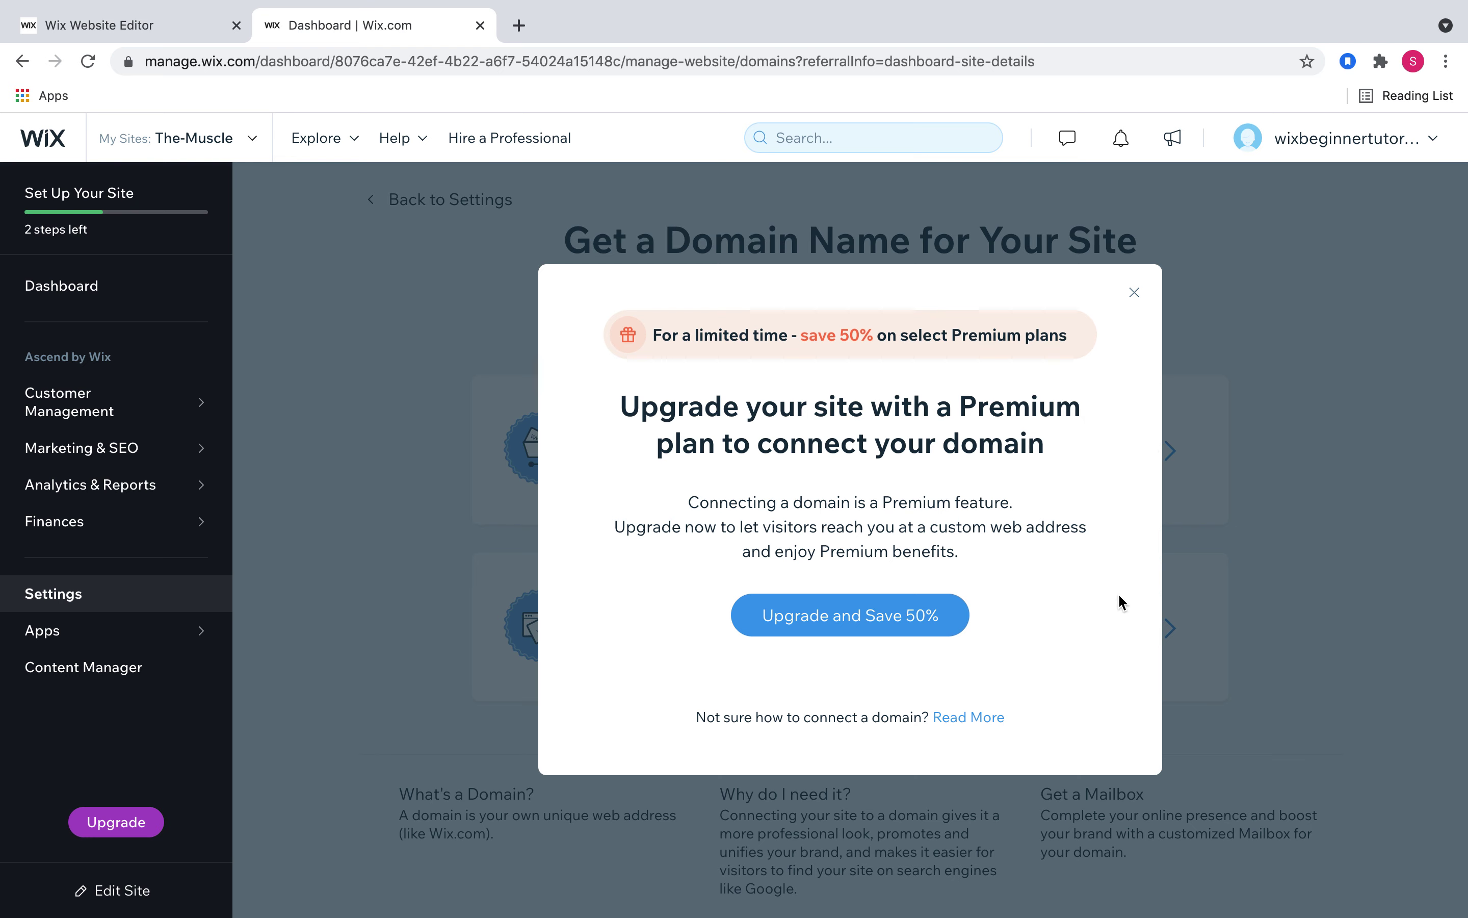
{"action": "left_click", "coordinate": [837, 628]}
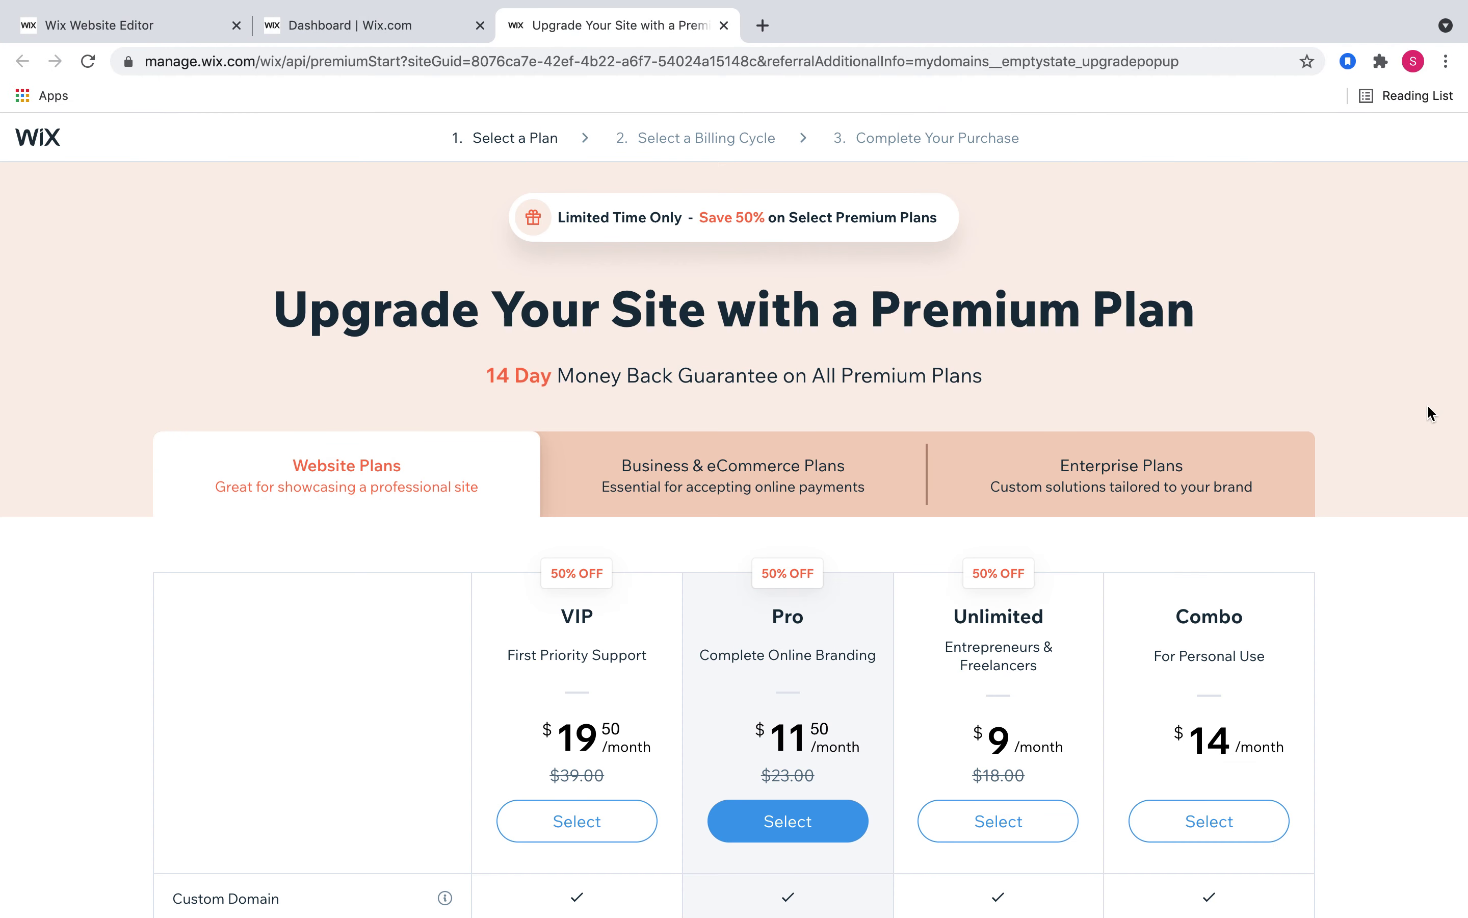
Examine the prices and included features of the Website Plans in the comparison table.
{"action": "scroll", "coordinate": [1428, 405], "scroll_direction": "down", "scroll_amount": 4}
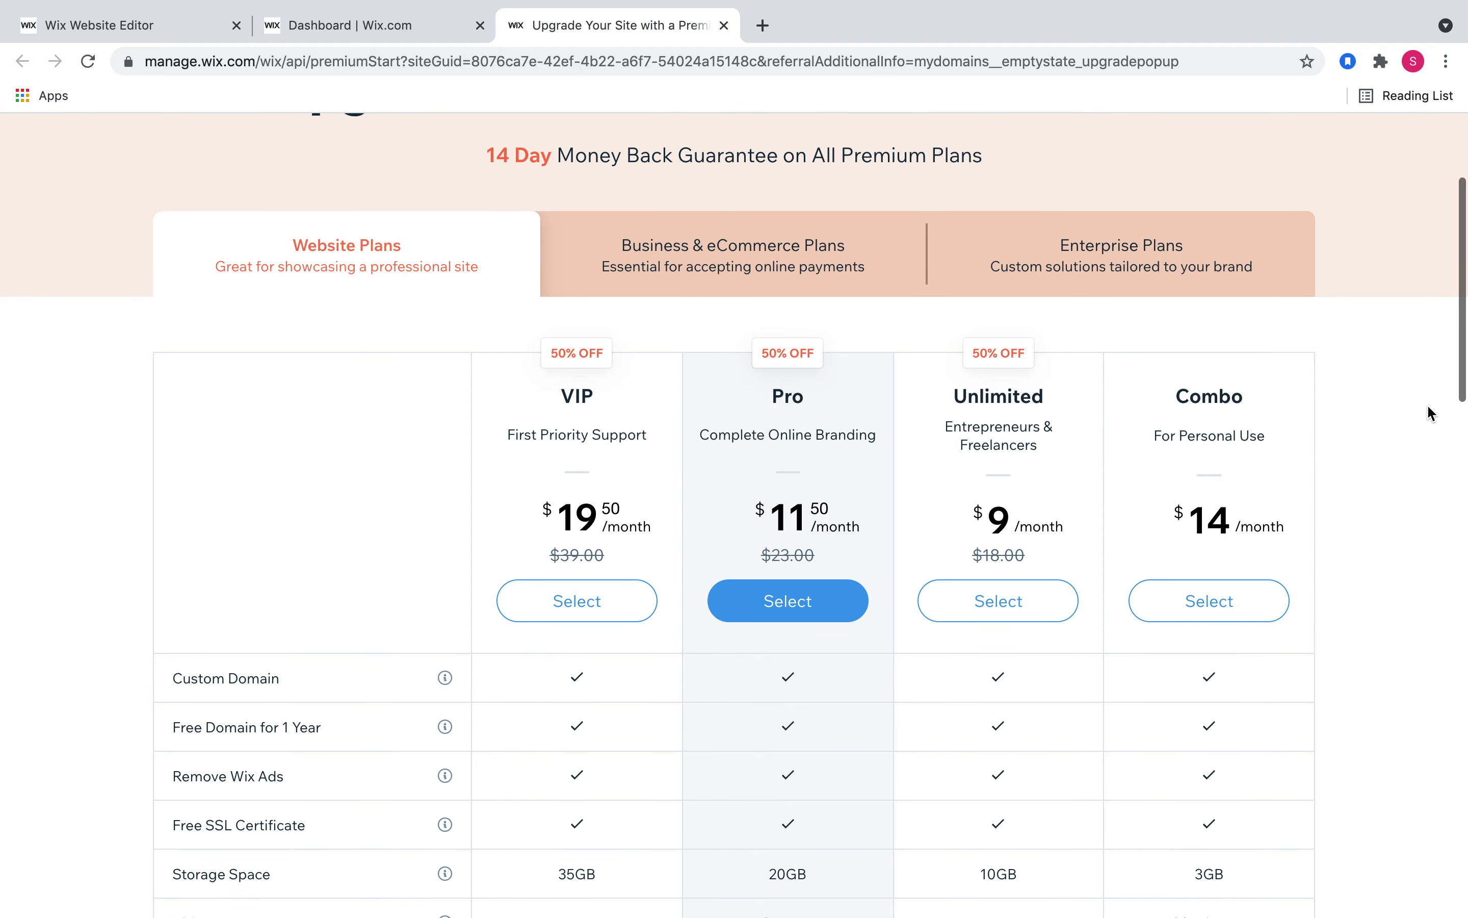
{"action": "scroll", "coordinate": [1427, 405], "scroll_direction": "down", "scroll_amount": 2}
{"action": "scroll", "coordinate": [1428, 413], "scroll_direction": "down", "scroll_amount": 1}
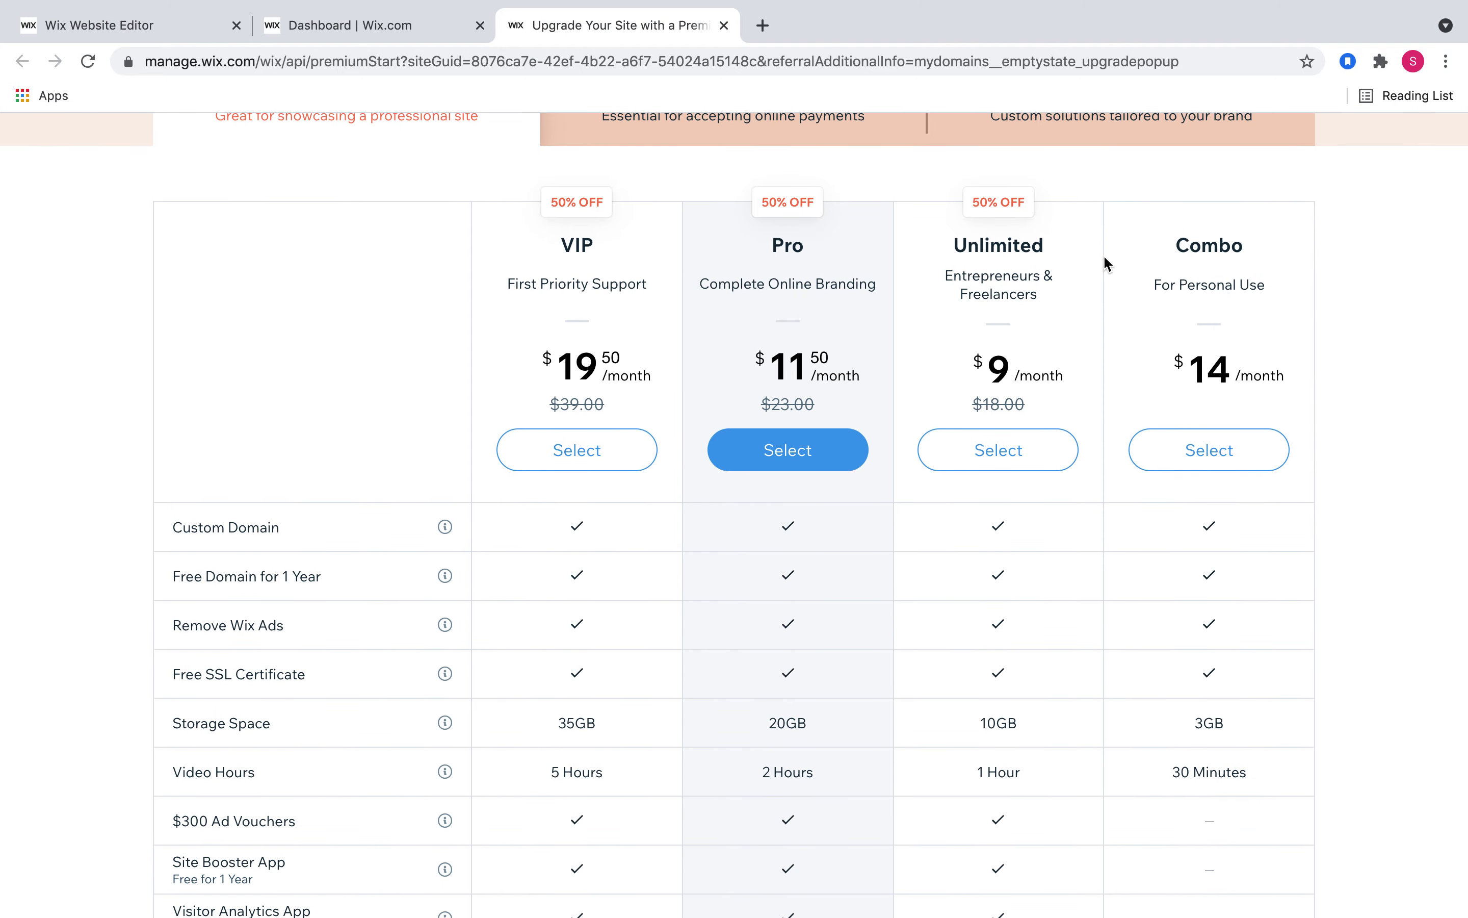
{"action": "scroll", "coordinate": [1105, 262], "scroll_direction": "down", "scroll_amount": 1}
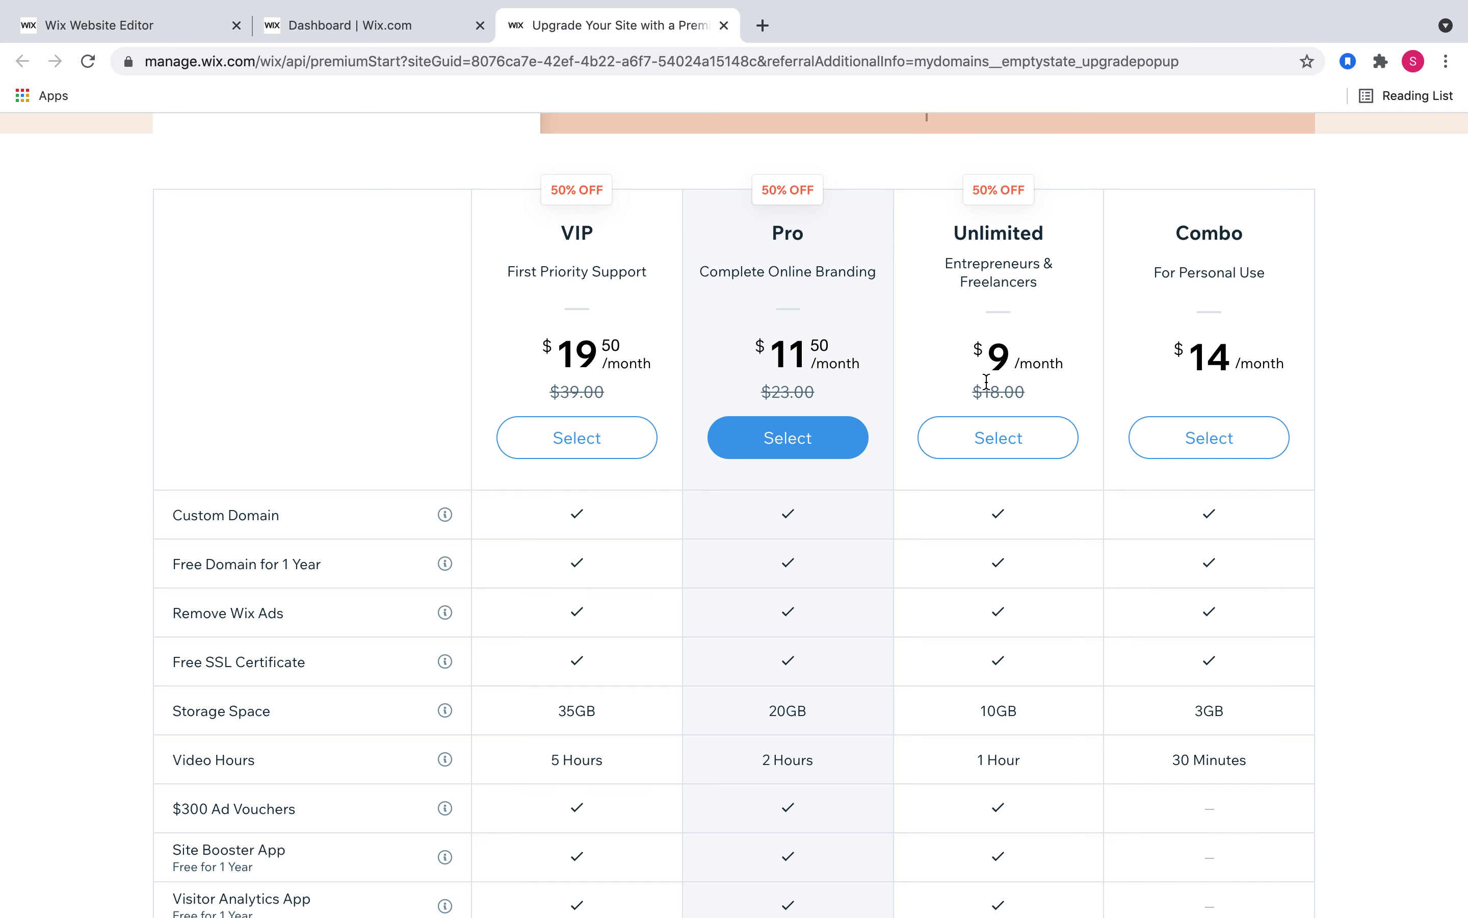
{"action": "scroll", "coordinate": [1088, 513], "scroll_direction": "down", "scroll_amount": 4}
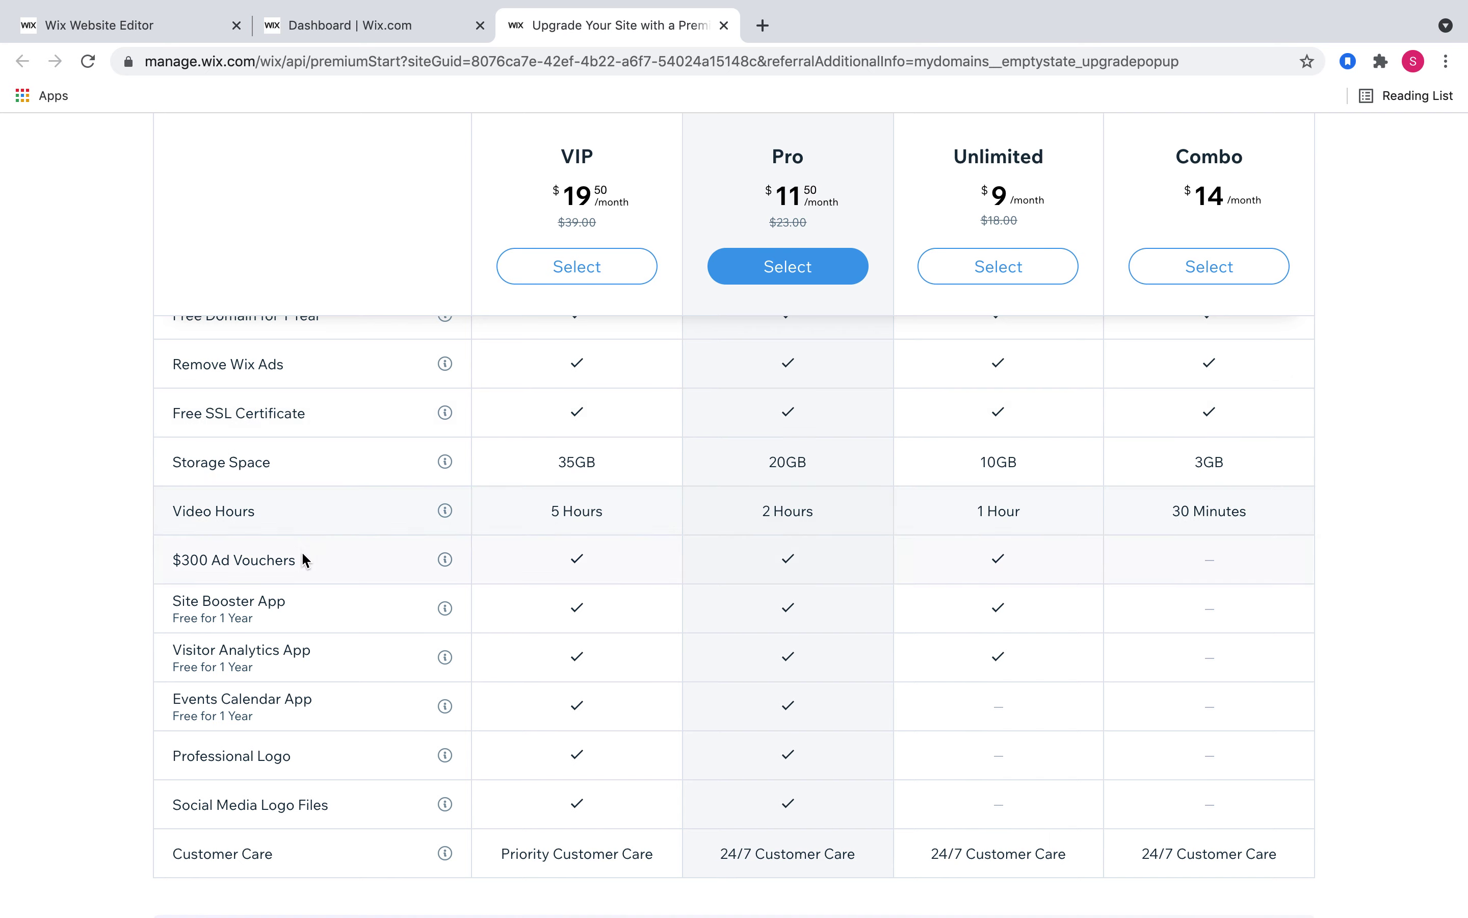
{"action": "scroll", "coordinate": [1190, 467], "scroll_direction": "up", "scroll_amount": 1}
{"action": "scroll", "coordinate": [1190, 474], "scroll_direction": "up", "scroll_amount": 7}
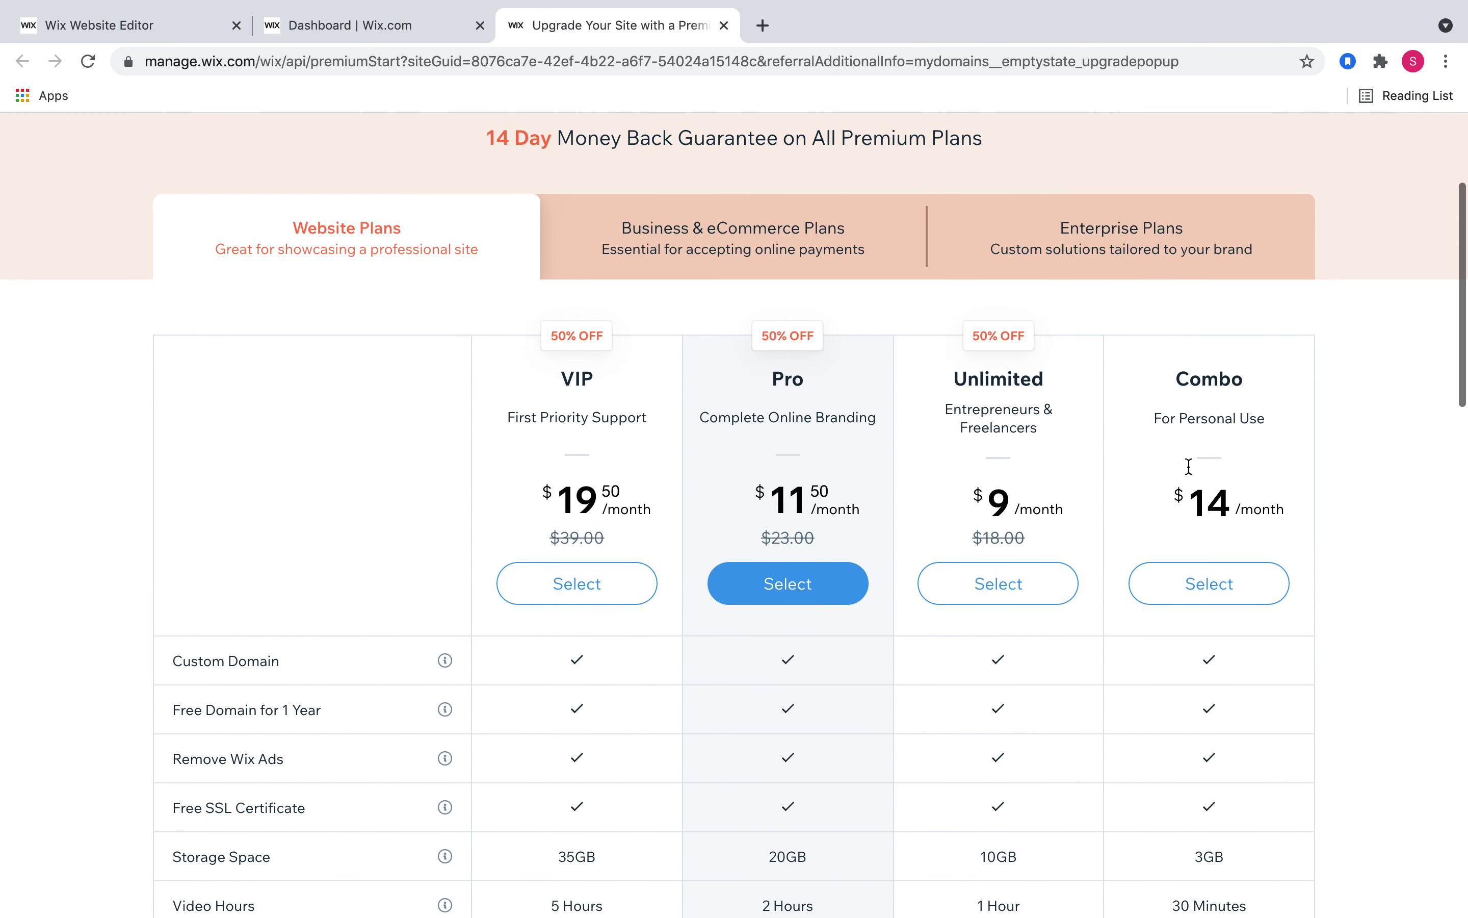
{"action": "scroll", "coordinate": [1189, 468], "scroll_direction": "up", "scroll_amount": 1}
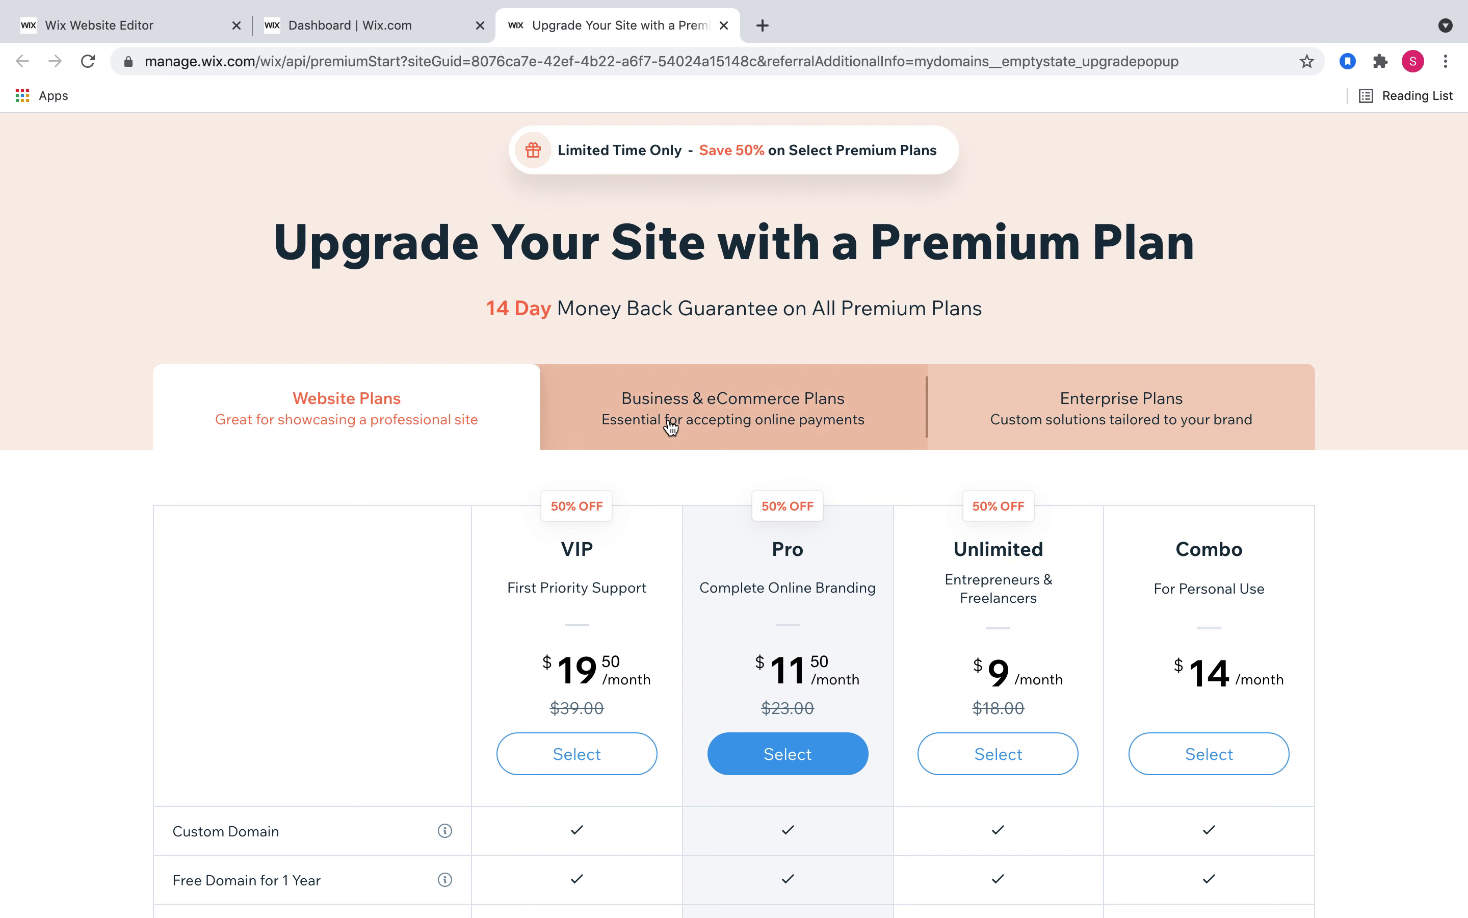
Review the Enterprise Plans and the prices and features of the Business & eCommerce Plans.
{"action": "left_click", "coordinate": [671, 427]}
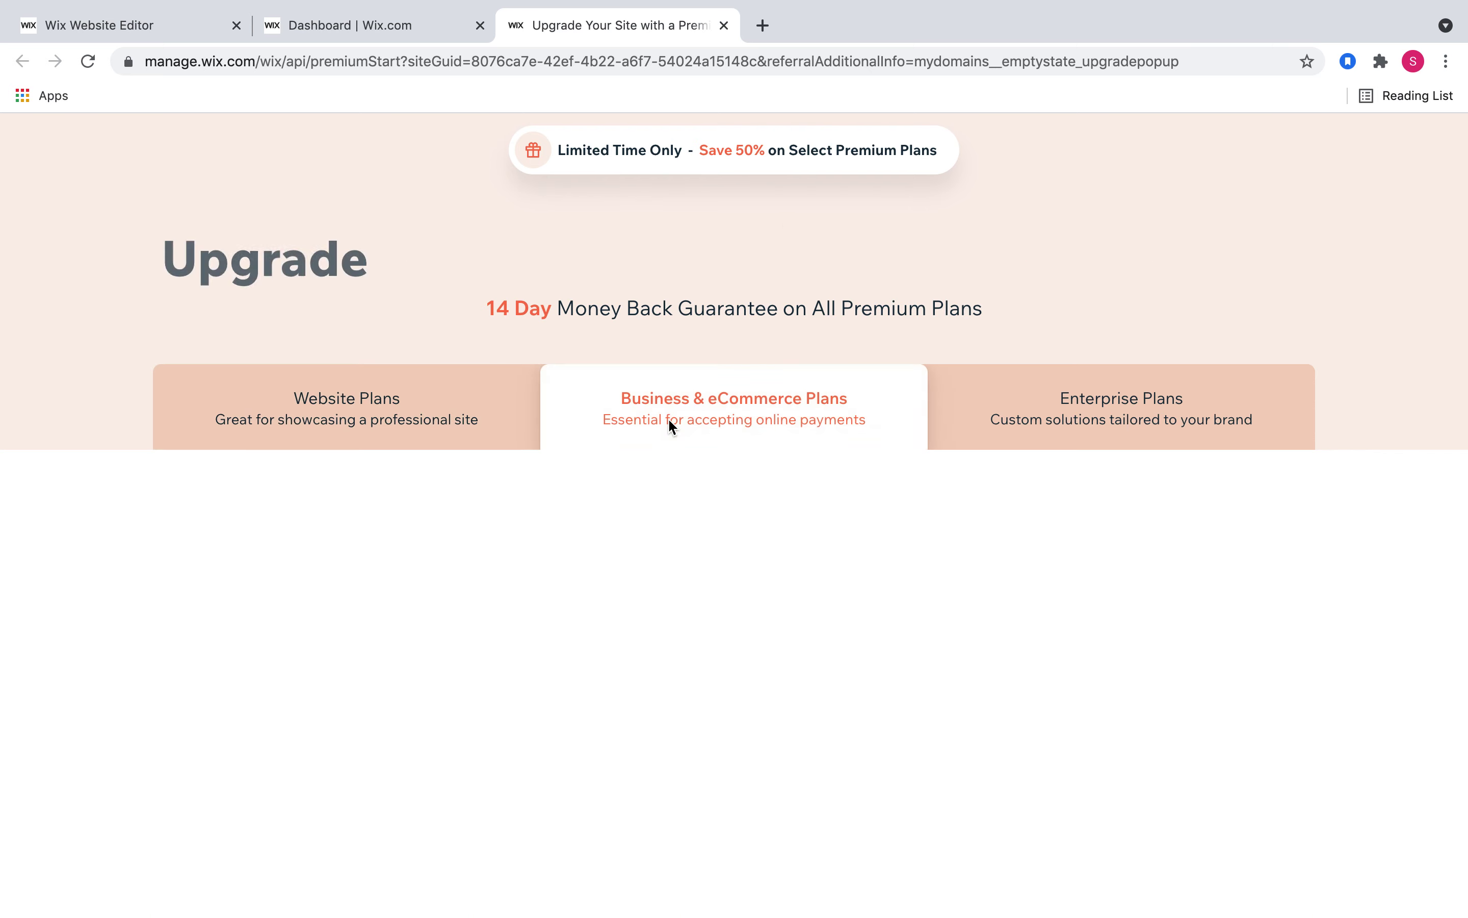
{"action": "left_click", "coordinate": [1169, 426]}
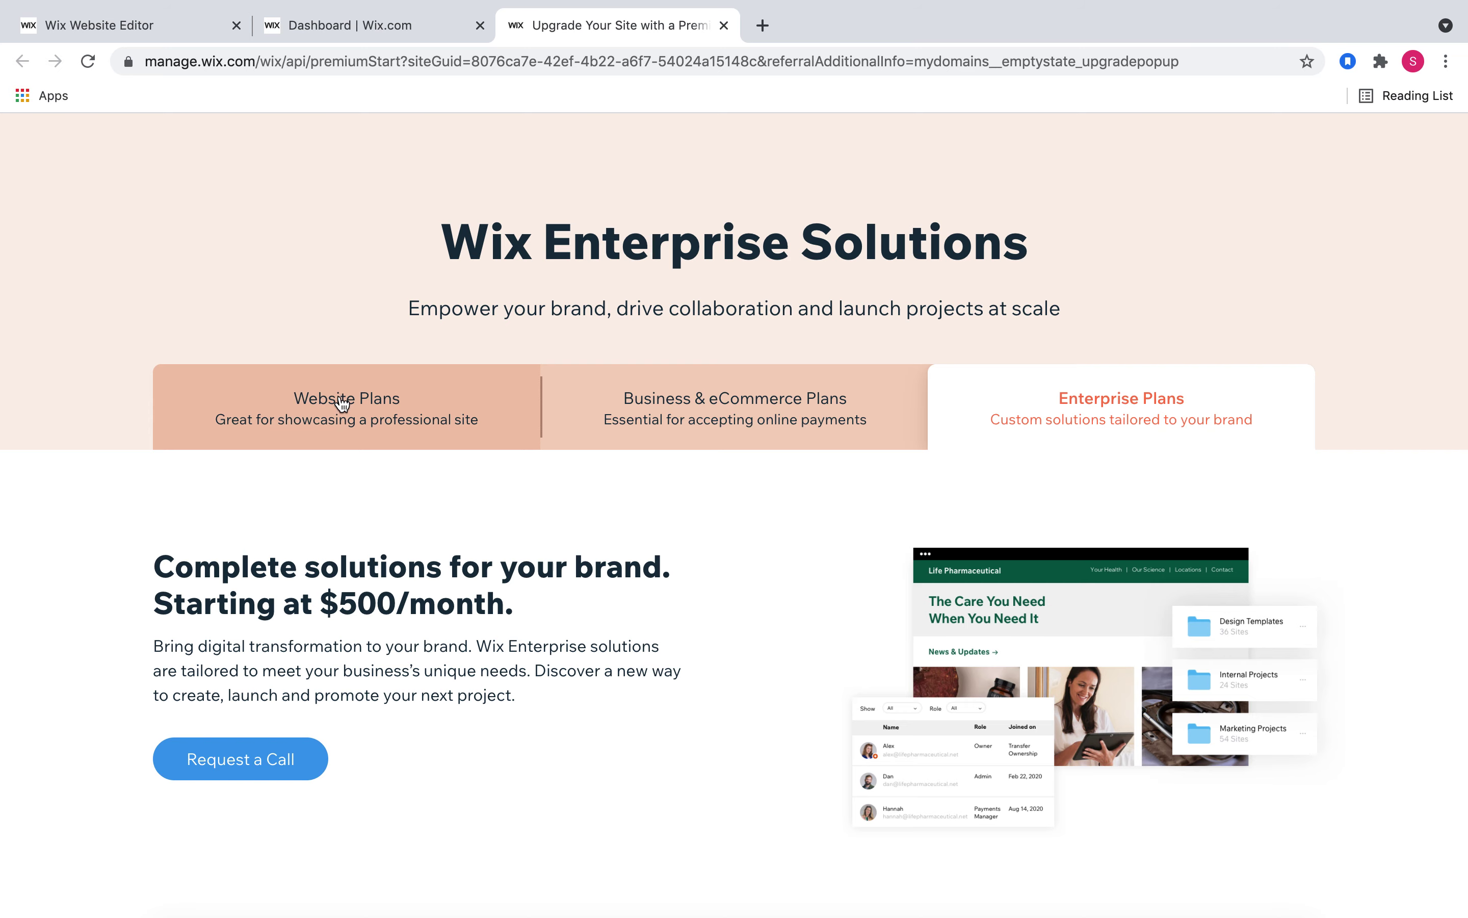
{"action": "scroll", "coordinate": [341, 400], "scroll_direction": "down", "scroll_amount": 1}
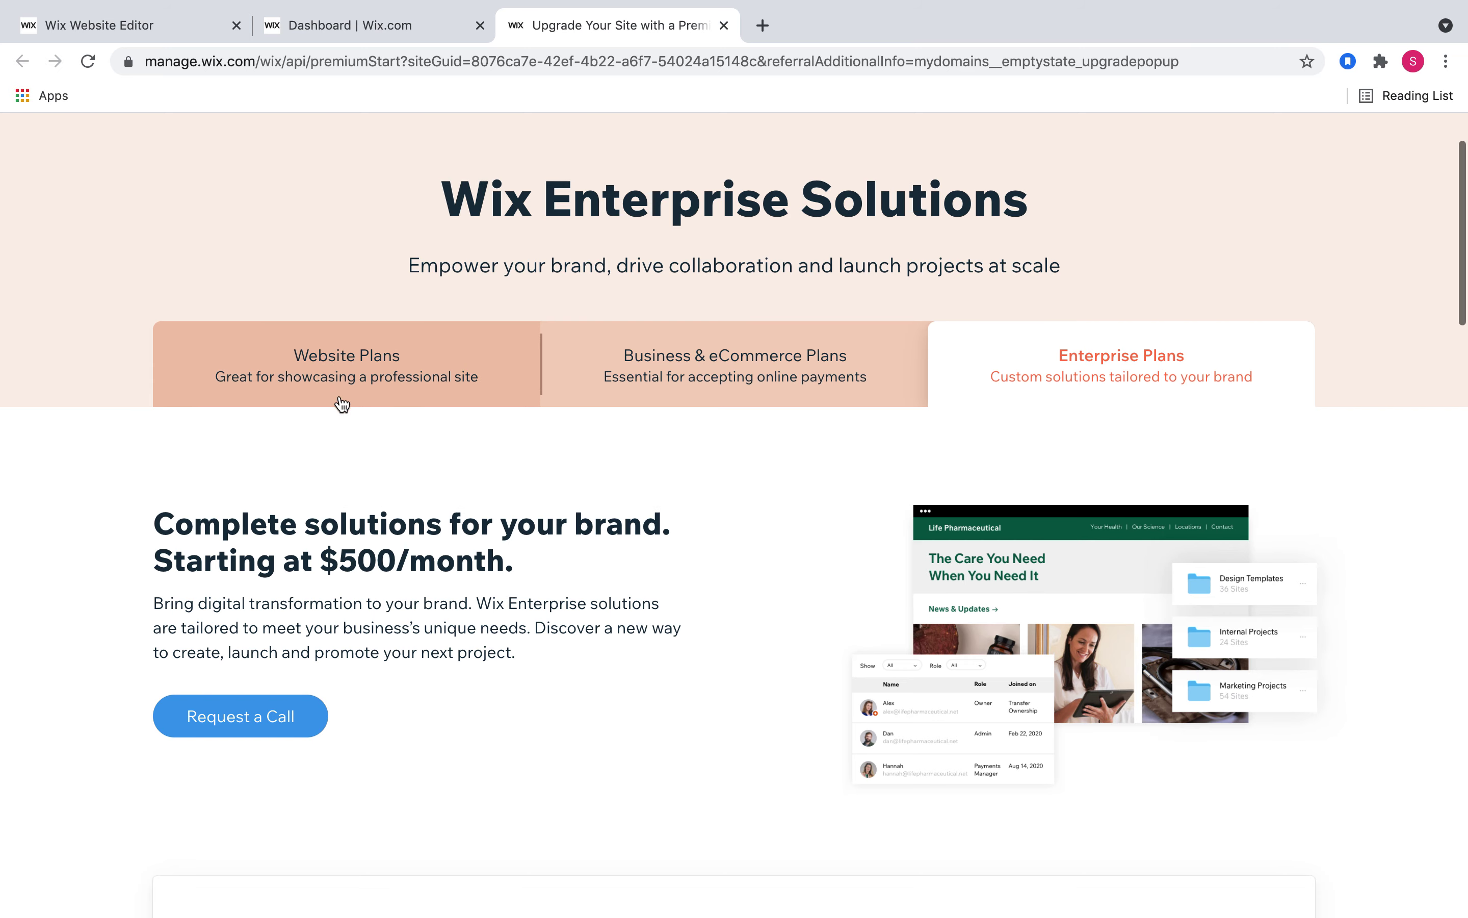
{"action": "left_click", "coordinate": [679, 377]}
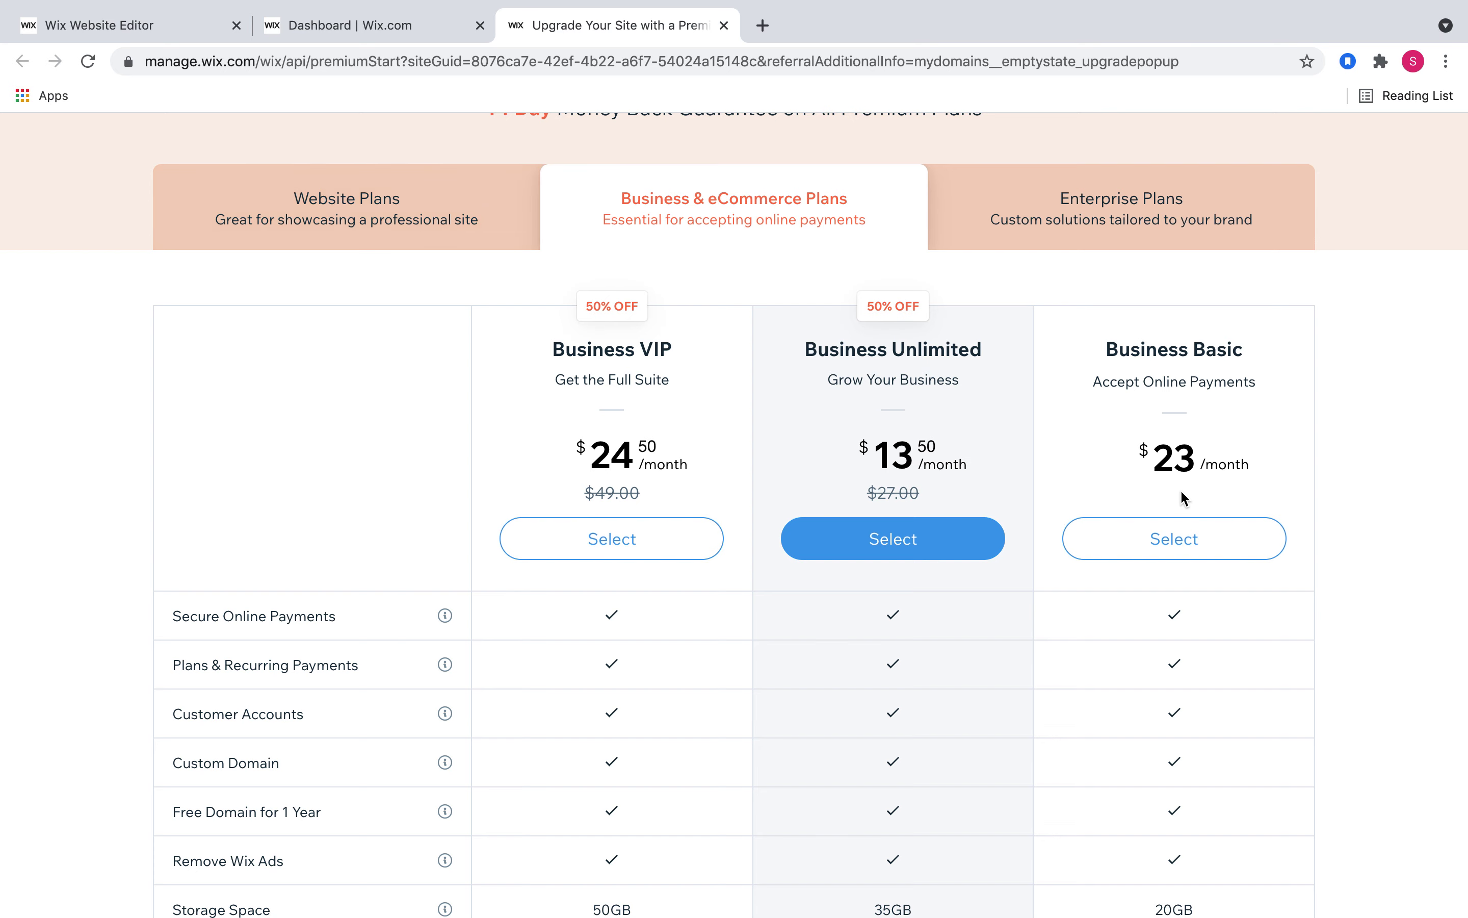
{"action": "scroll", "coordinate": [1258, 491], "scroll_direction": "down", "scroll_amount": 3}
{"action": "scroll", "coordinate": [1258, 483], "scroll_direction": "up", "scroll_amount": 5}
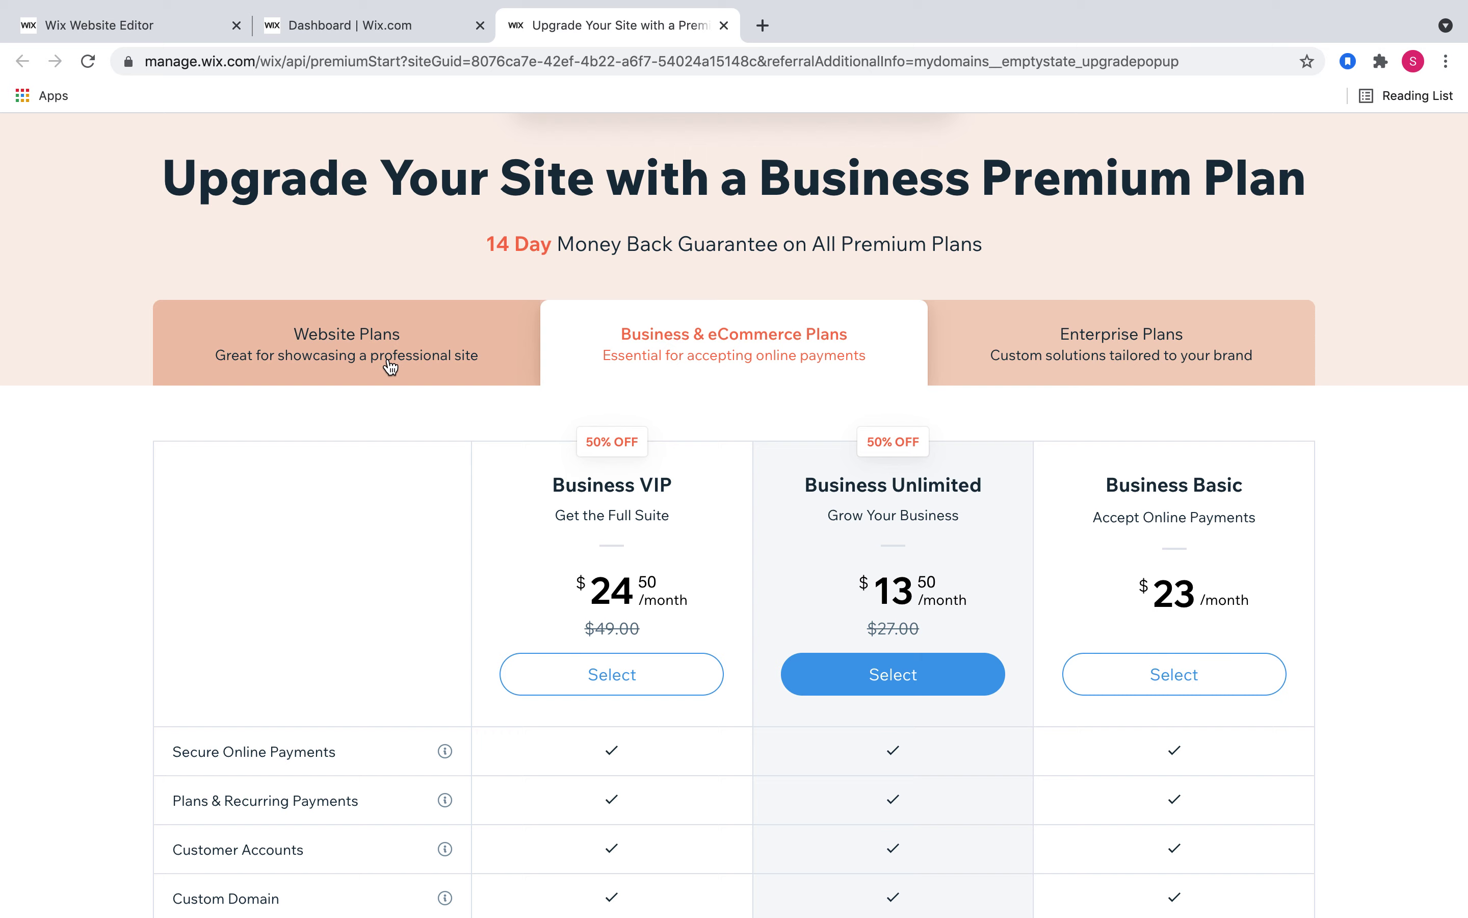
Return to the Website Plans and look over their pricing again.
{"action": "left_click", "coordinate": [392, 363]}
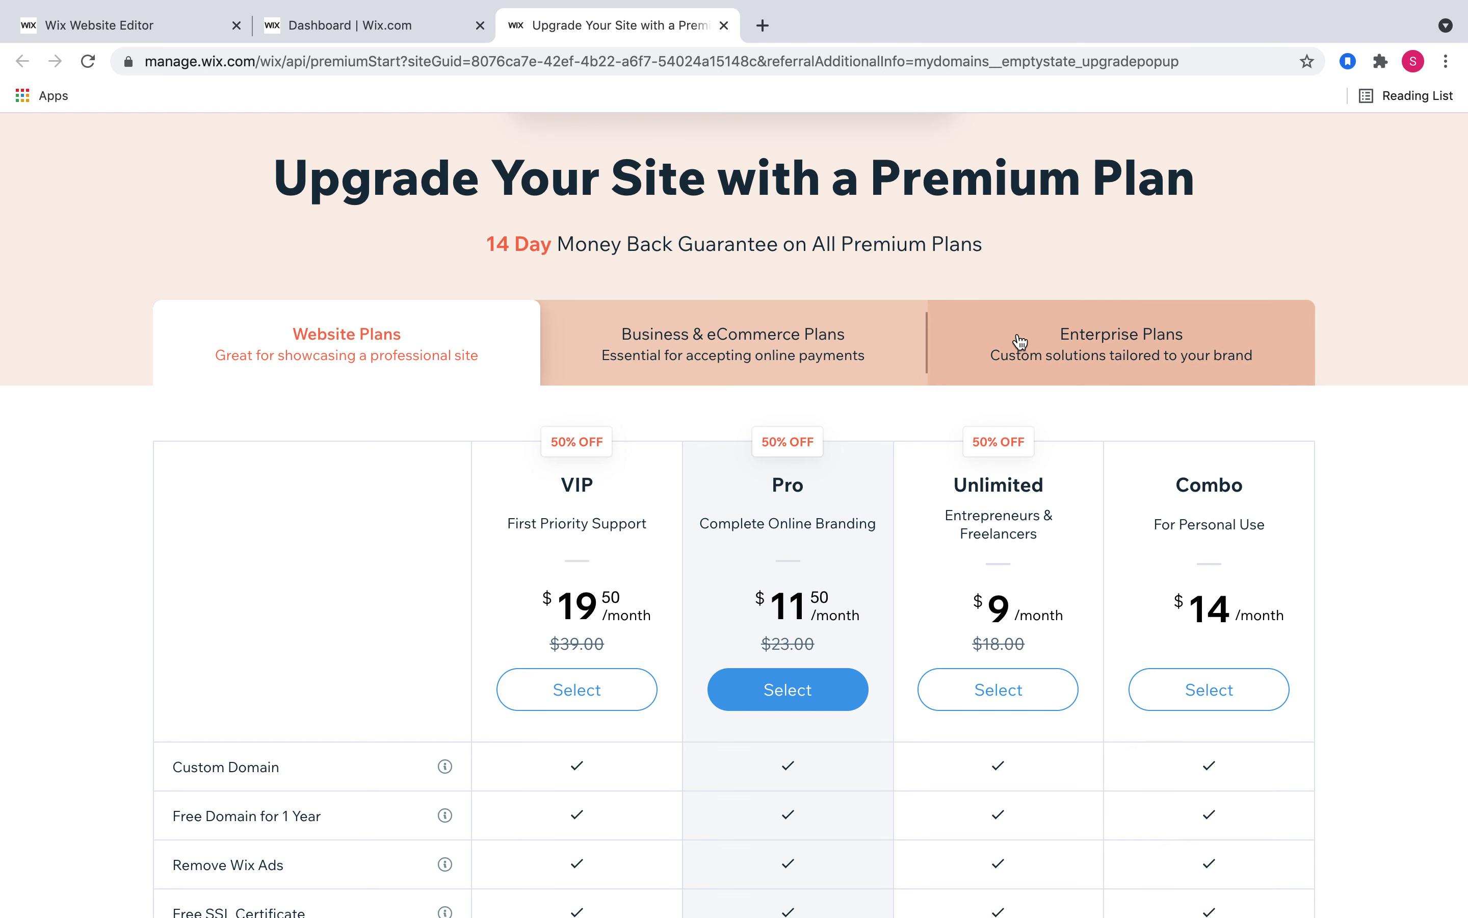
{"action": "scroll", "coordinate": [792, 236], "scroll_direction": "up", "scroll_amount": 2}
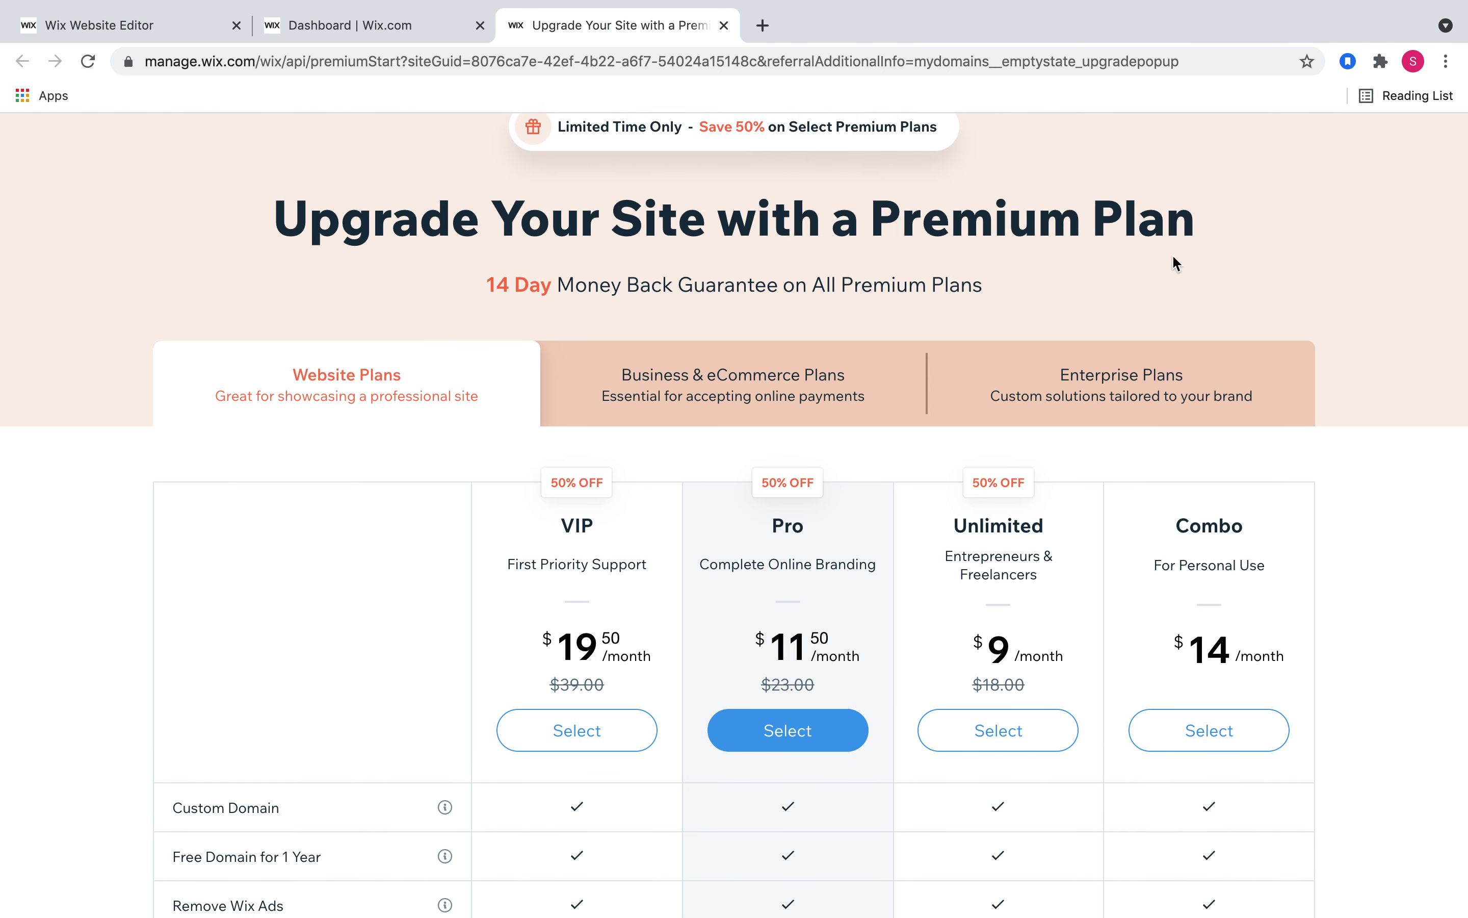
{"action": "scroll", "coordinate": [1172, 254], "scroll_direction": "up", "scroll_amount": 3}
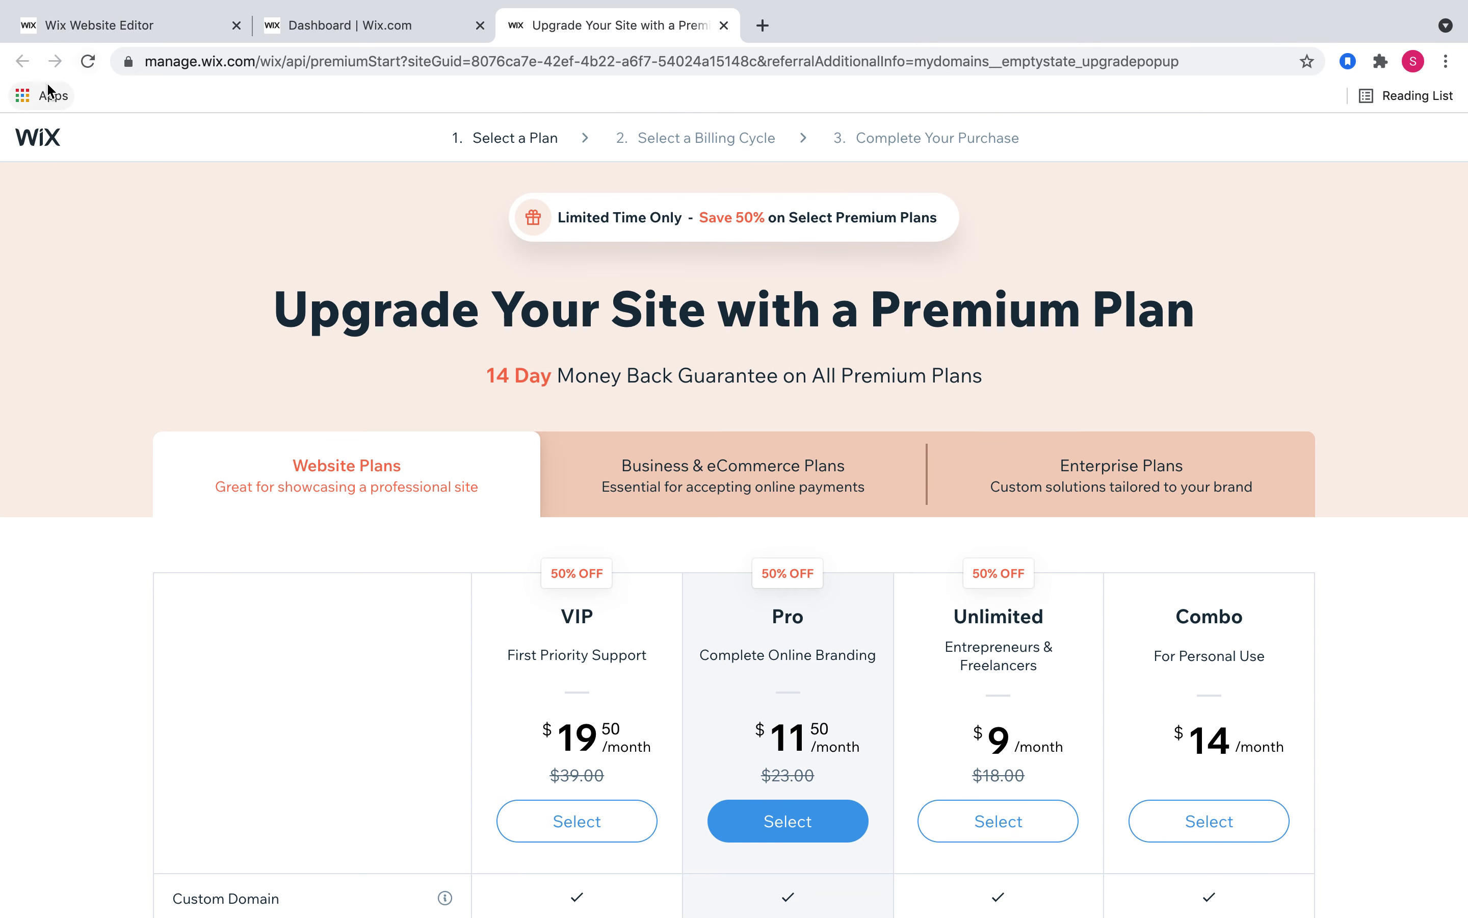
Leave the Premium plans page without choosing a plan and dismiss the domain upgrade prompt.
{"action": "left_click", "coordinate": [724, 25]}
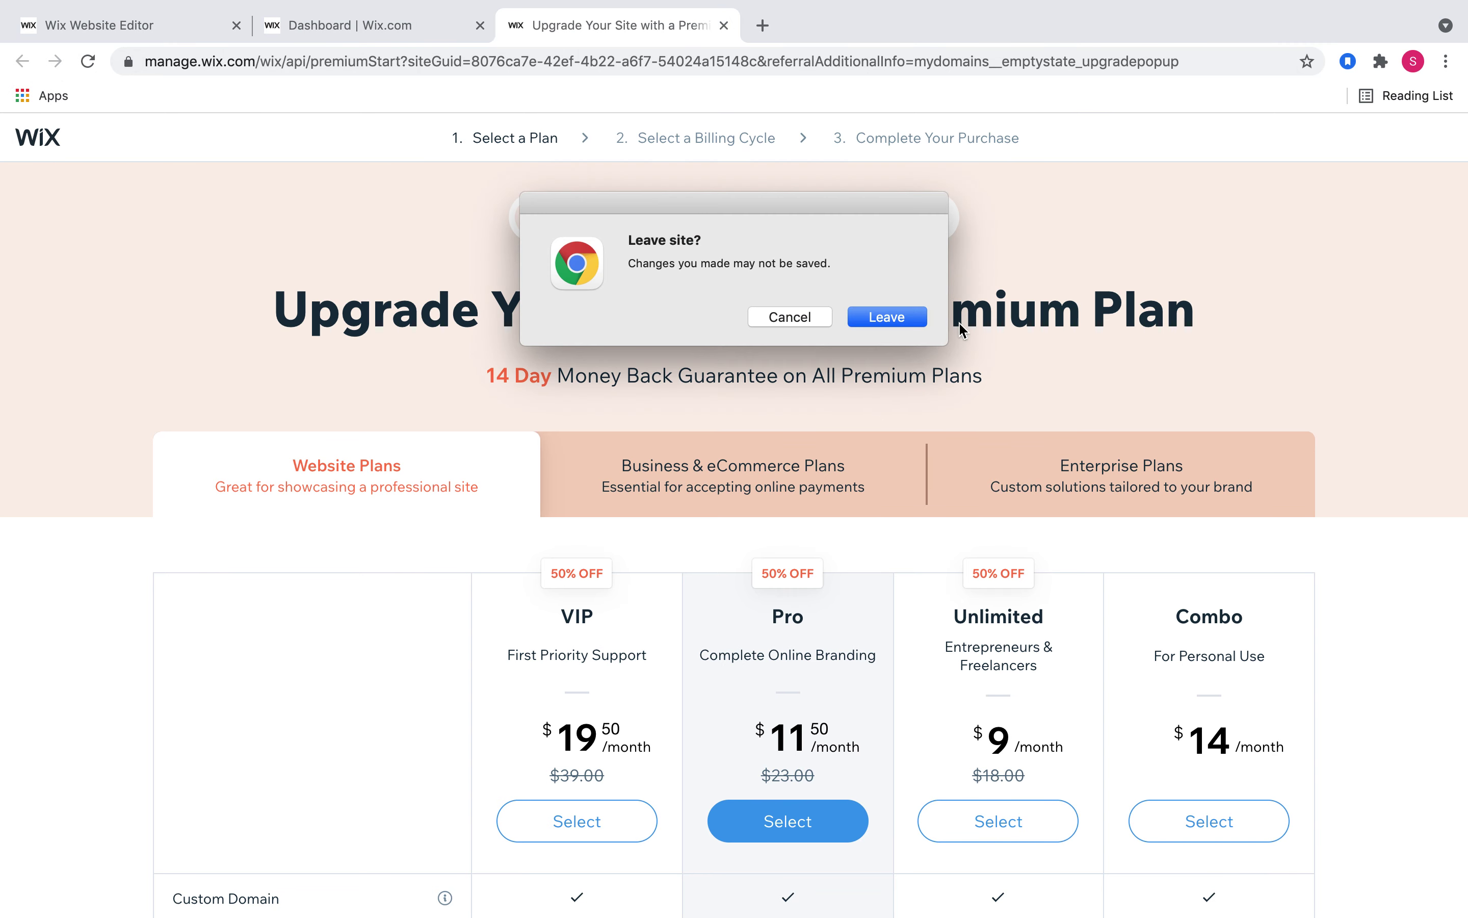
{"action": "left_click", "coordinate": [872, 320]}
{"action": "left_click", "coordinate": [1132, 293]}
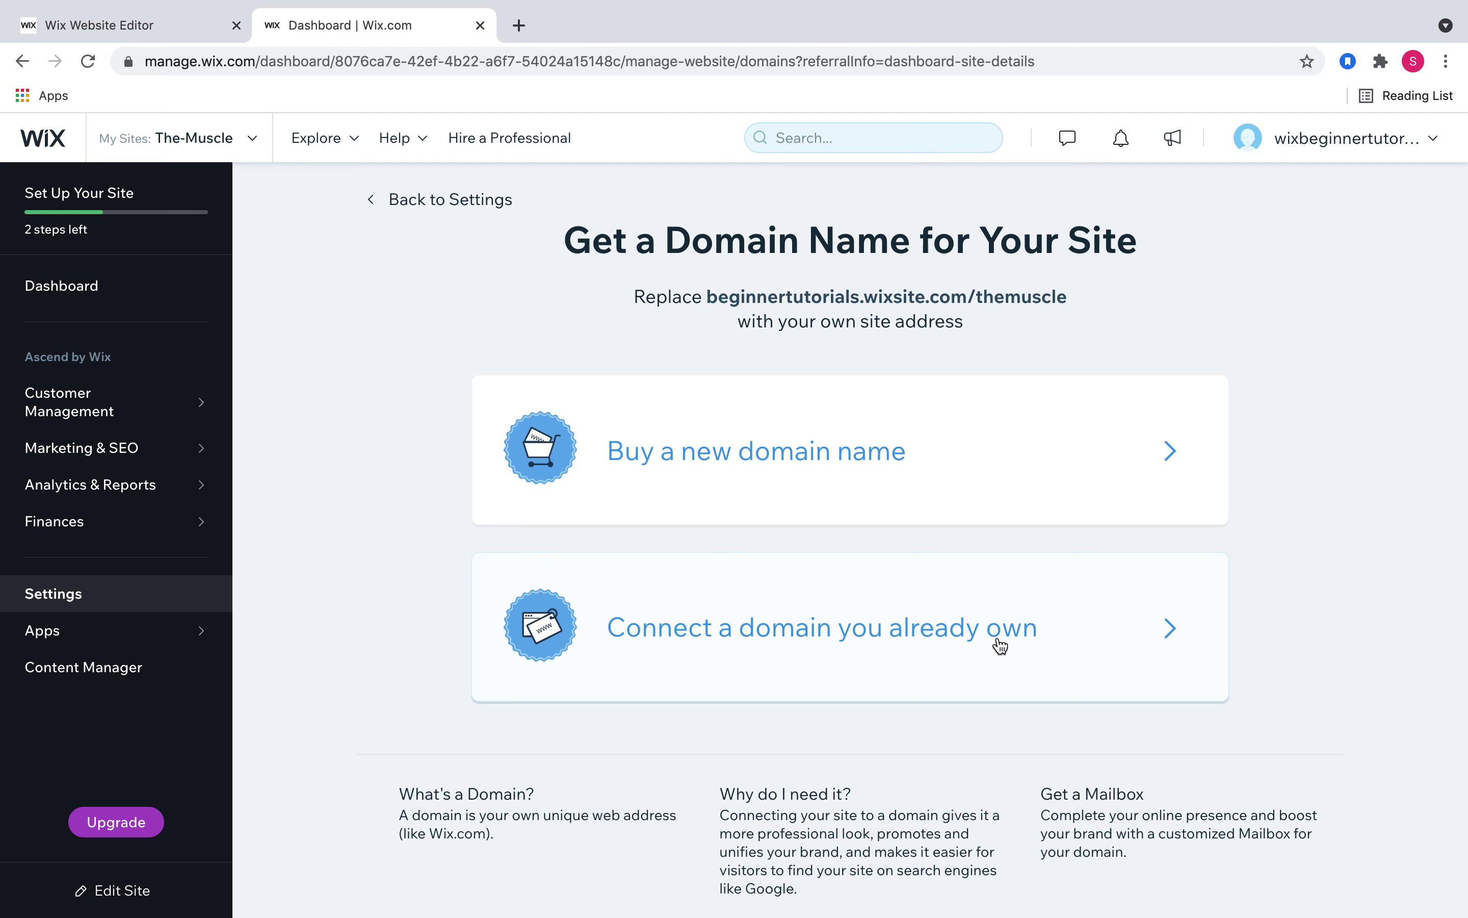
Return from the domain options to the site's Settings page.
{"action": "scroll", "coordinate": [398, 201], "scroll_direction": "down", "scroll_amount": 1}
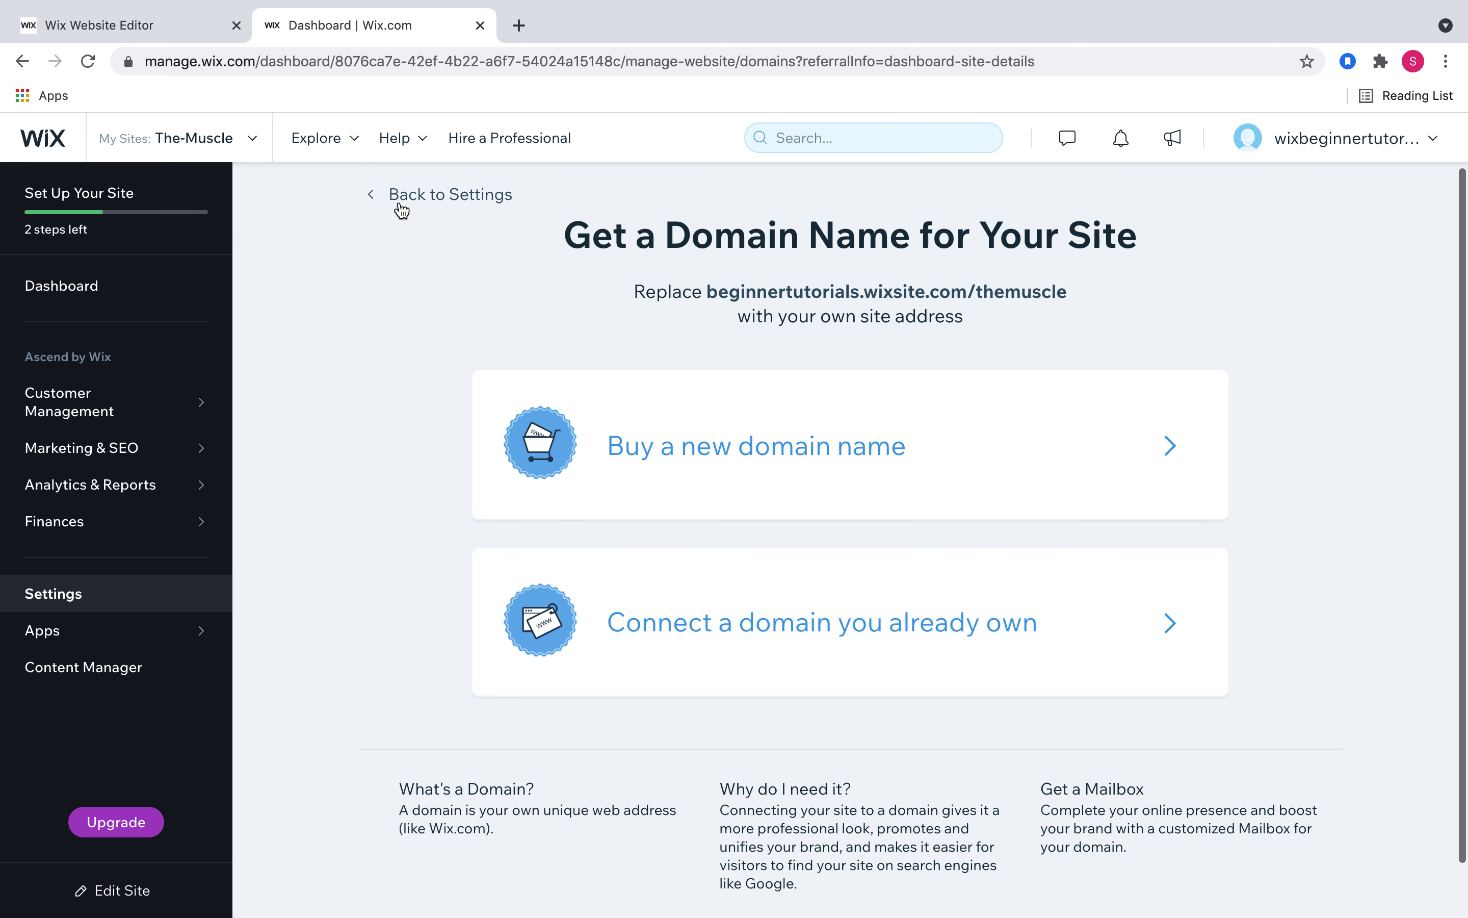
{"action": "left_click", "coordinate": [402, 207]}
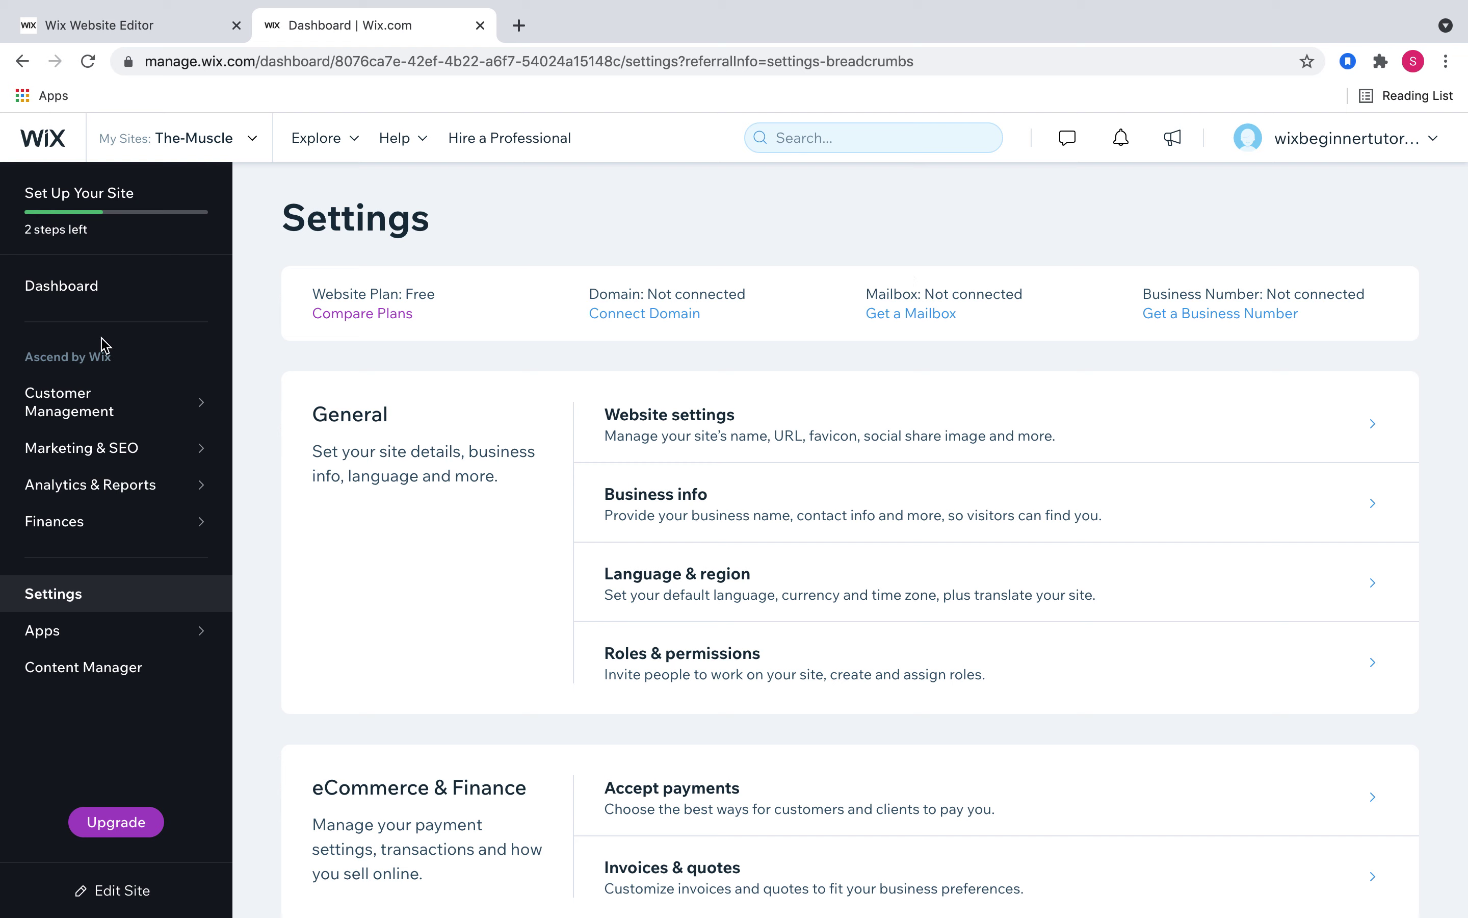
{"action": "mouse_move", "coordinate": [115, 210]}
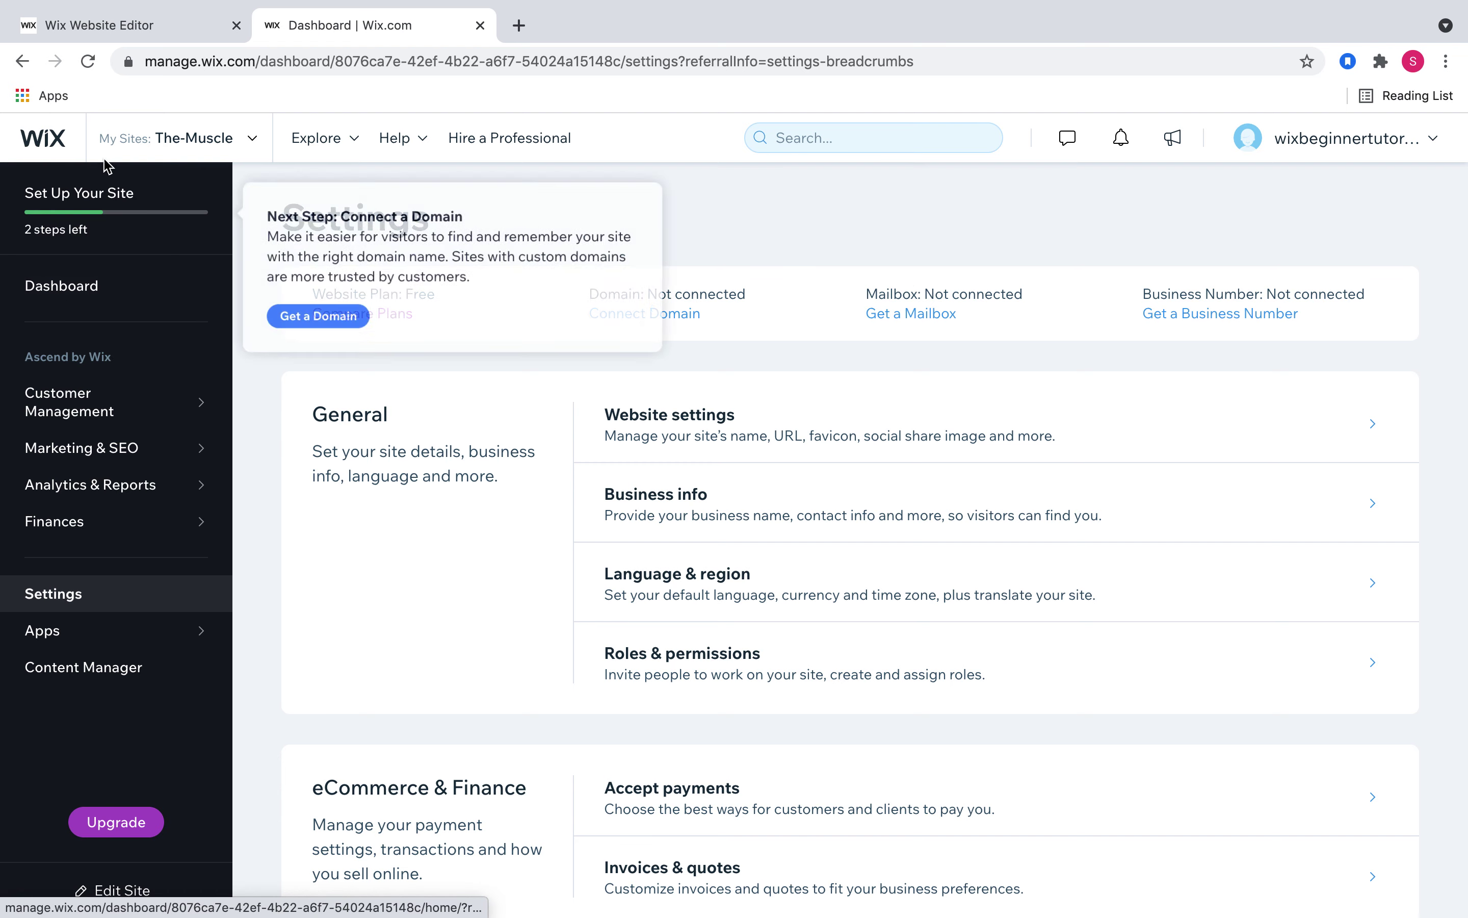